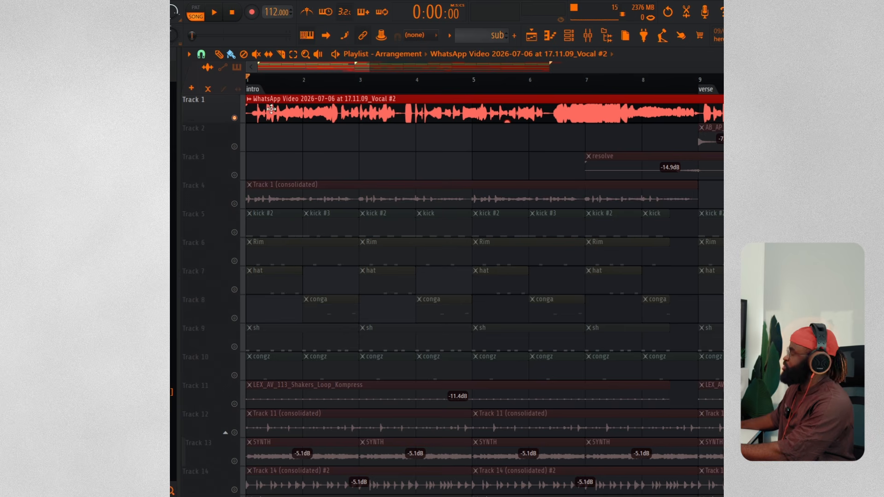
# Open the WhatsApp vocal clip on Track 1 in the Edison sample editor
pyautogui.click(253, 99)
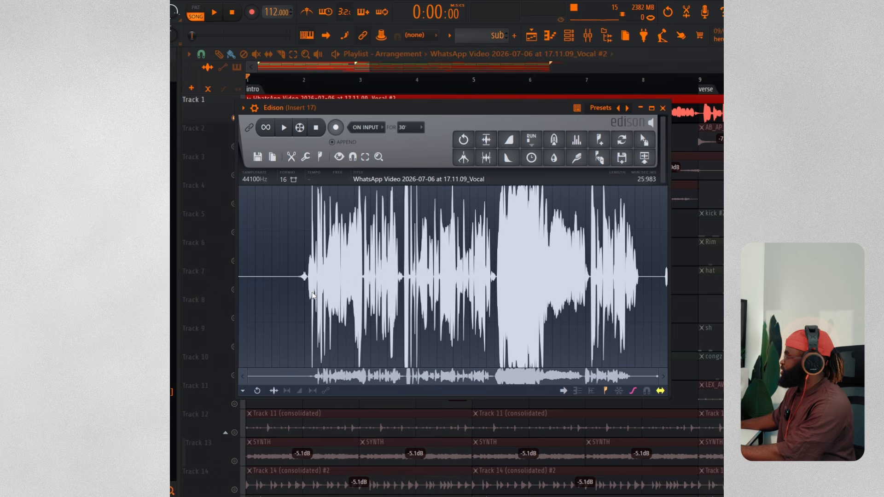
pyautogui.scroll(2, 310, 294)
pyautogui.scroll(4, 311, 294)
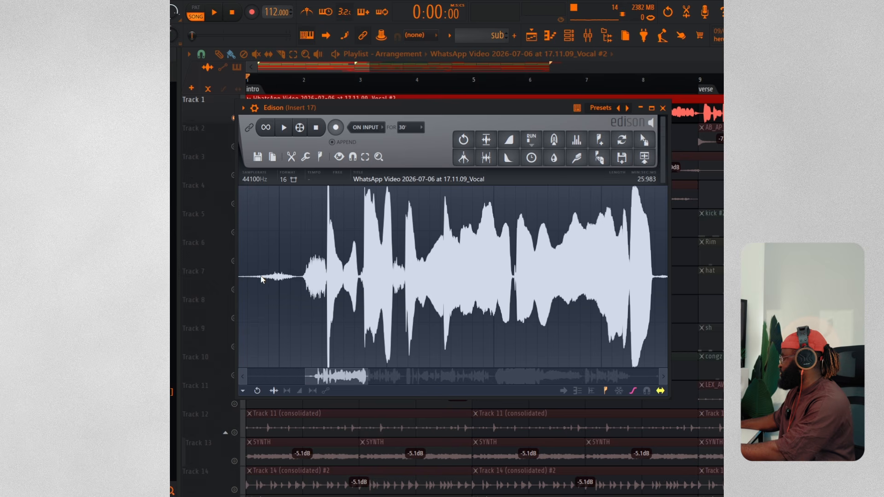
# Select a vocal phrase in Edison from about 4.3 to 7.3 seconds and audition it
pyautogui.click(304, 276)
pyautogui.moveTo(304, 276); pyautogui.dragTo(484, 294)
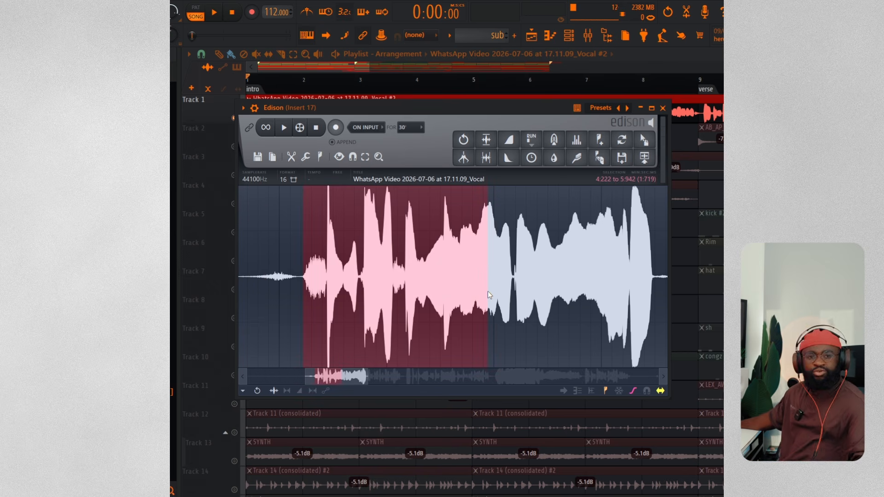
pyautogui.press('space')
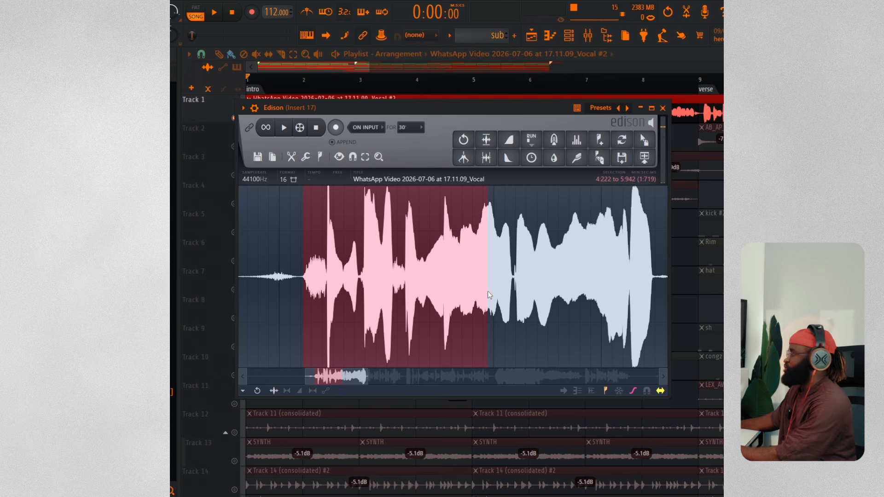
pyautogui.moveTo(488, 291); pyautogui.dragTo(599, 300)
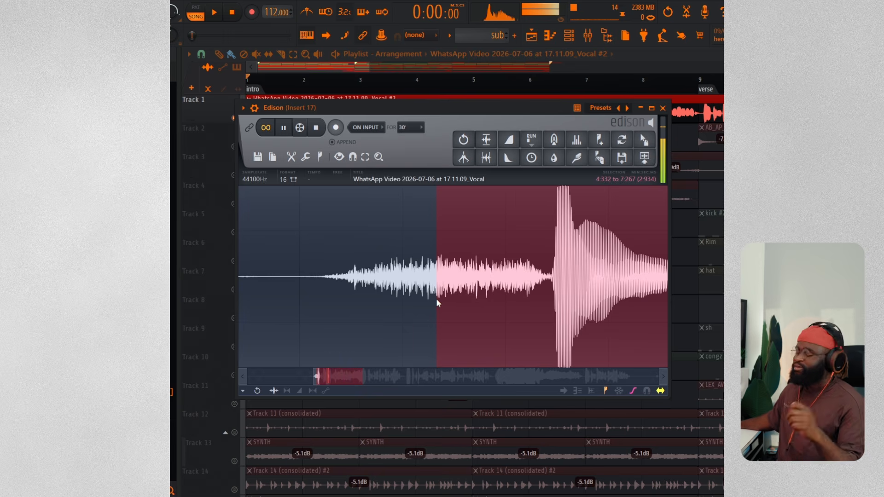
pyautogui.press('space')
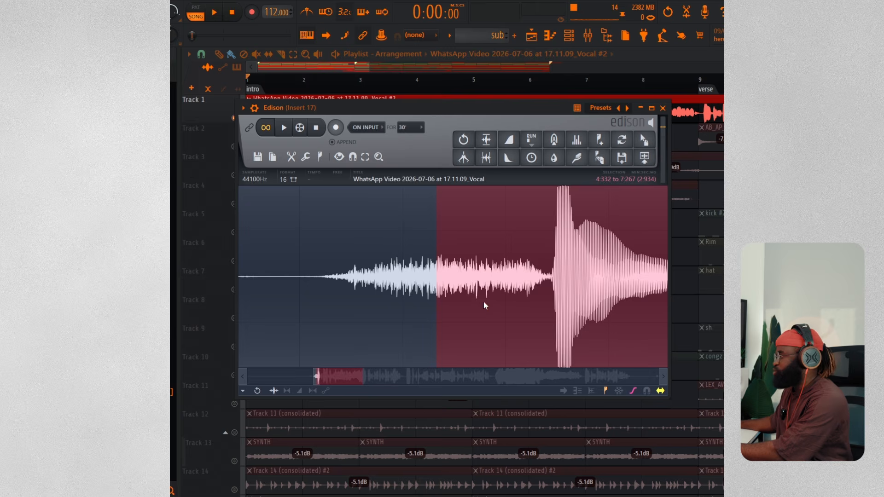
pyautogui.scroll(-2, 472, 298)
pyautogui.scroll(-3, 472, 297)
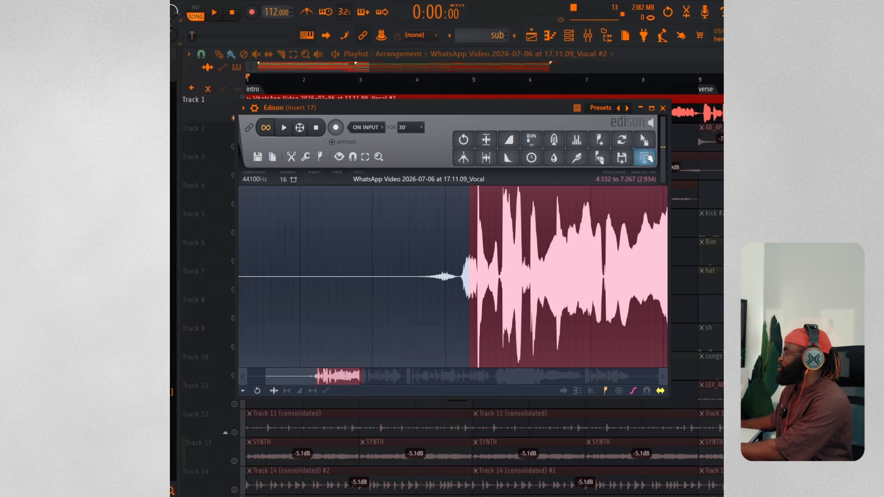
# Drag the selected phrase onto the start of Track 3 as a new chop, solo that track and play it
pyautogui.moveTo(644, 140); pyautogui.dragTo(258, 165)
pyautogui.rightClick(235, 175)
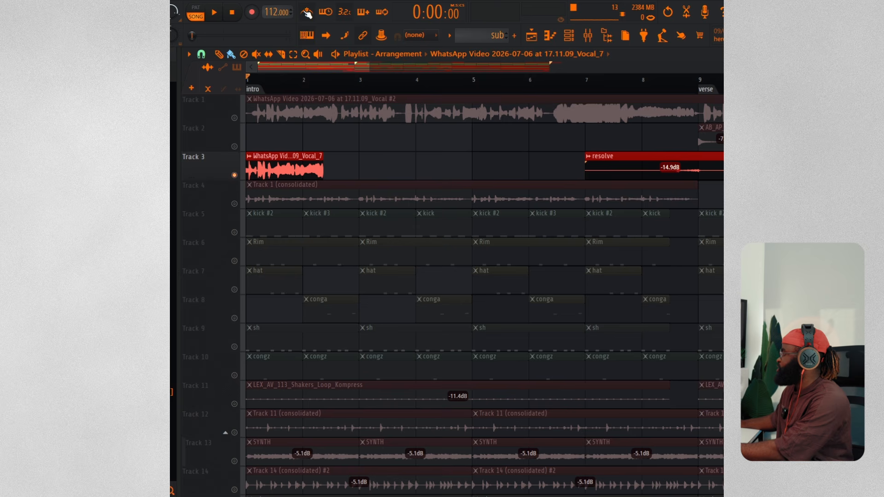
pyautogui.press('space')
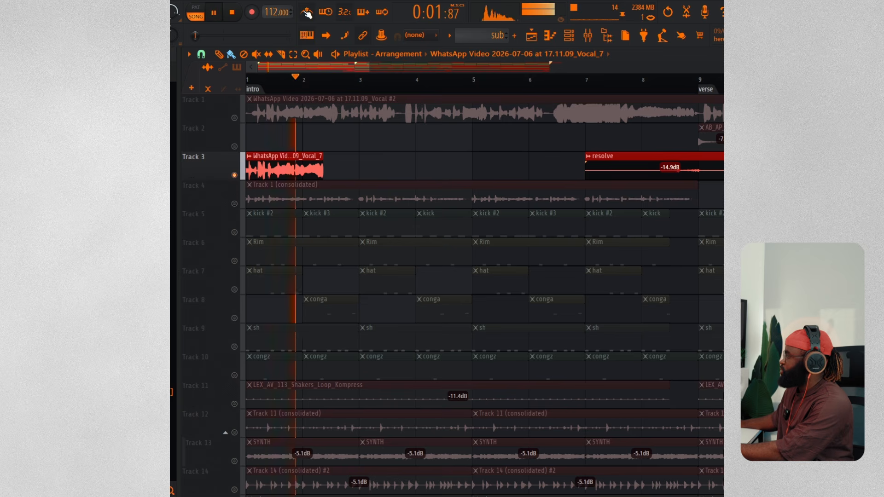
pyautogui.press('space')
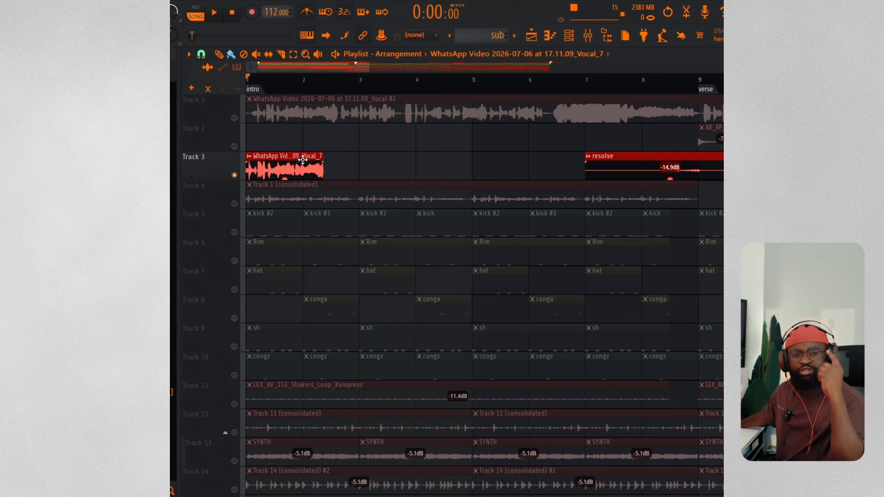
# Set the chop clip's time-stretch mode to Stretch and its time to 1 bar
pyautogui.doubleClick(303, 160)
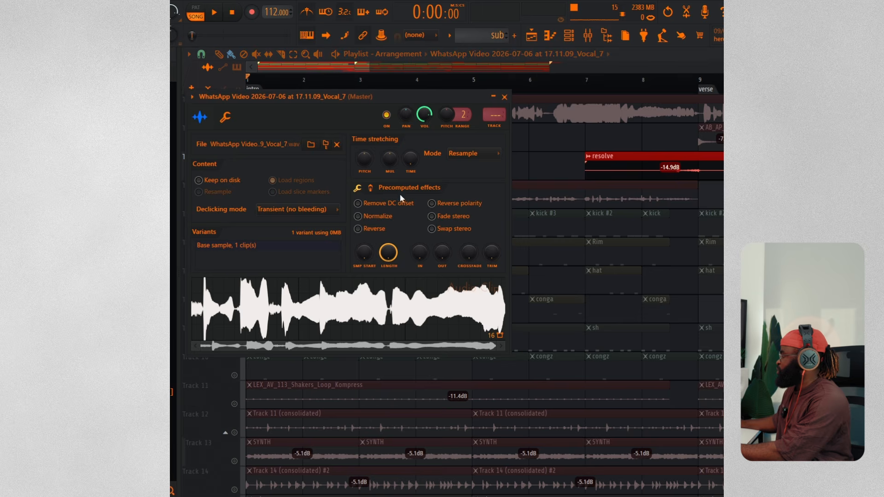
pyautogui.click(458, 154)
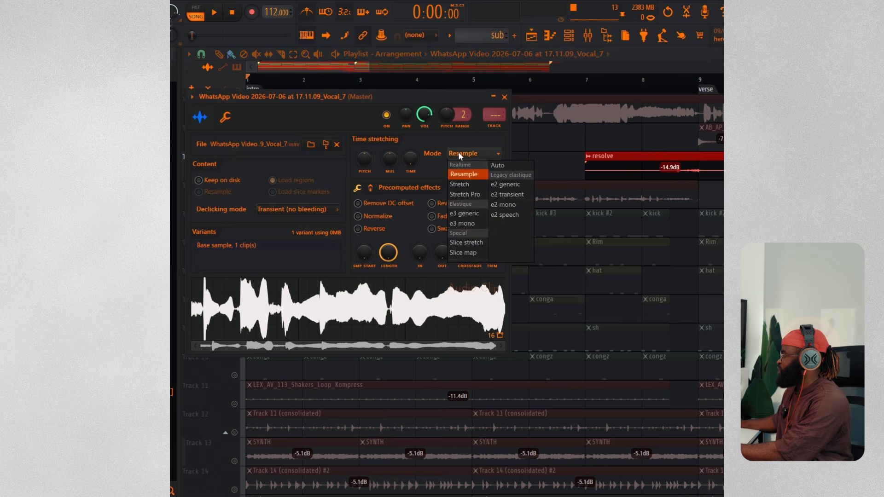
pyautogui.click(463, 184)
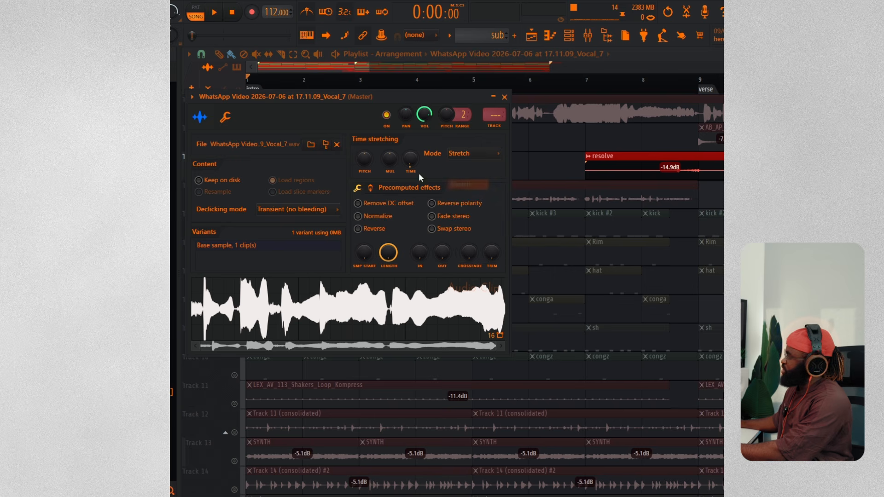
pyautogui.rightClick(411, 161)
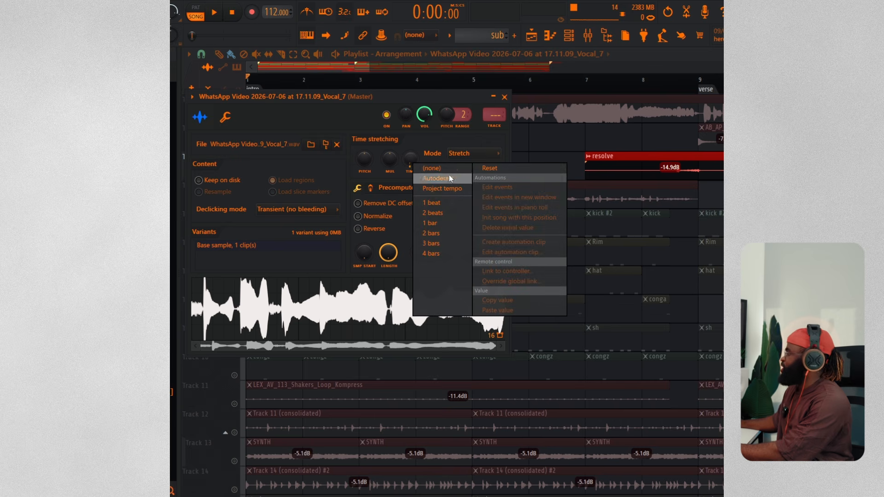
pyautogui.click(439, 223)
pyautogui.click(303, 67)
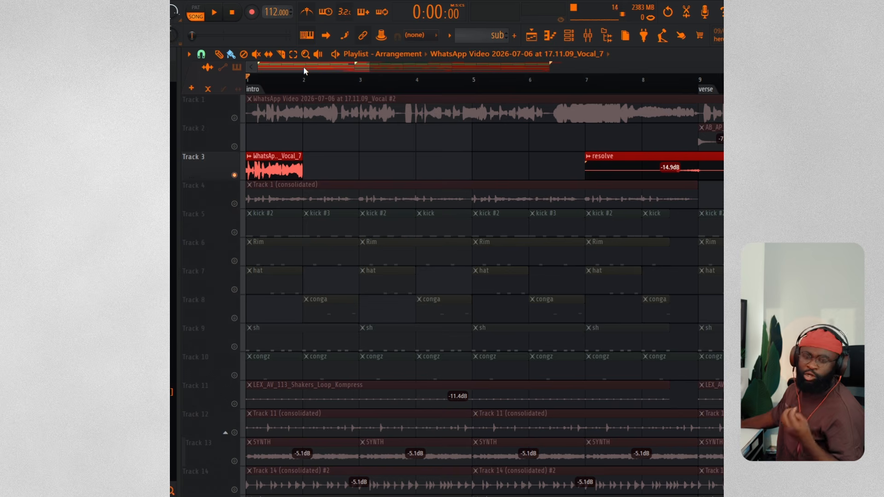
# Play the arrangement to audition the stretched chop
pyautogui.press('space')
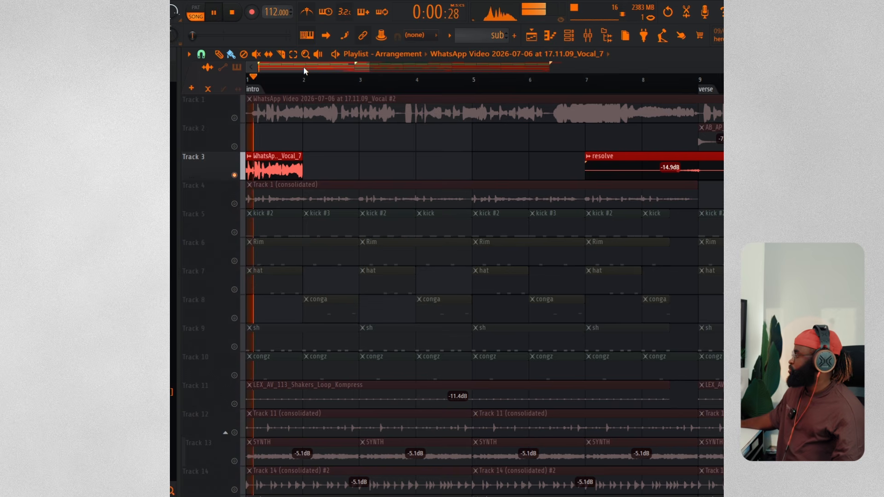
pyautogui.press('space')
pyautogui.press('space')
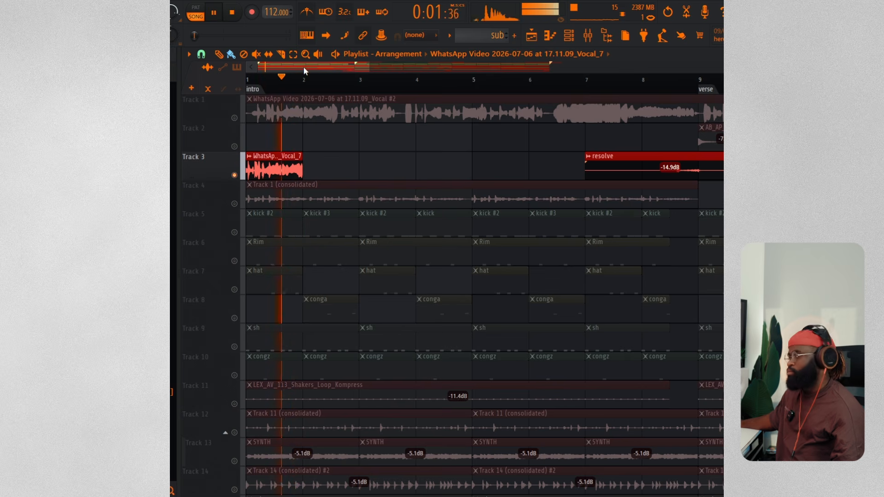
# Audition the next vocal phrase in Edison and drag it onto Track 3 right after the first chop
pyautogui.press('space')
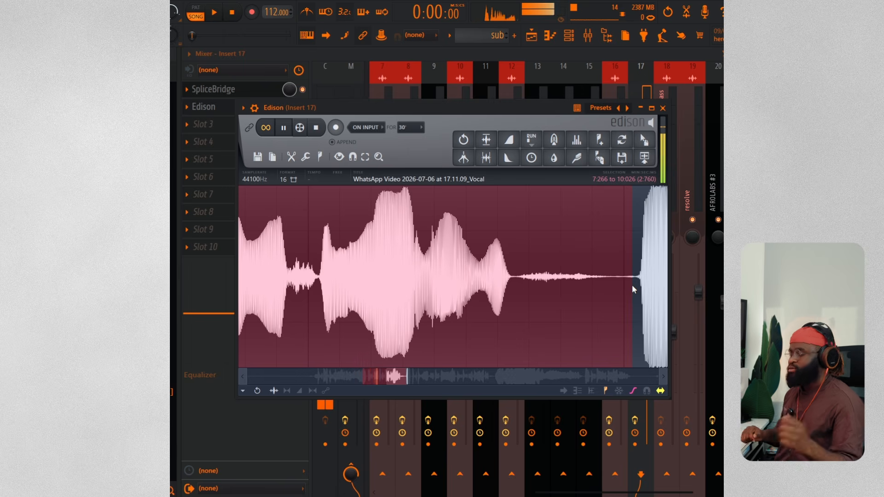
pyautogui.press('space')
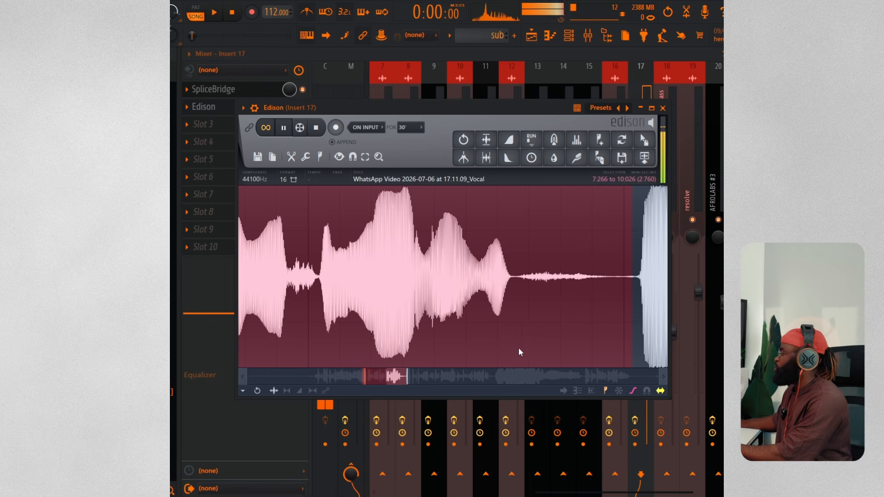
pyautogui.moveTo(635, 150); pyautogui.dragTo(321, 172)
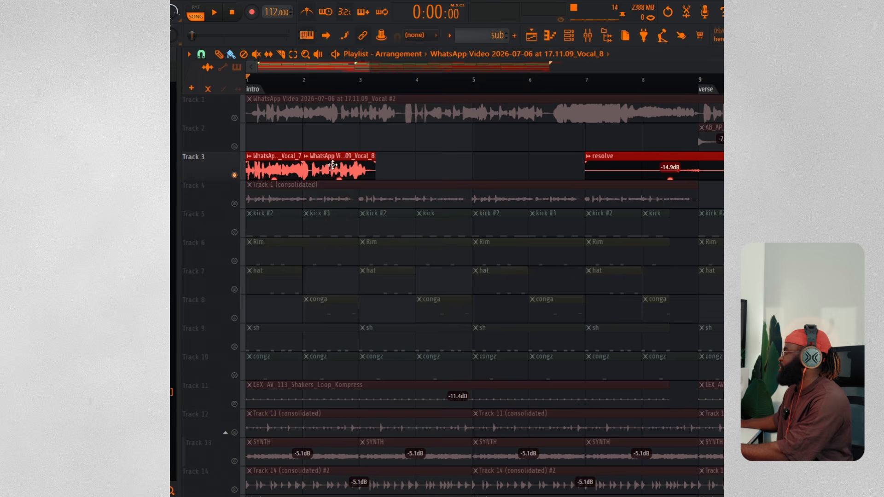
# Set the second chop's time-stretch mode to Stretch and its time to 1 bar
pyautogui.doubleClick(332, 167)
pyautogui.click(481, 169)
pyautogui.click(480, 198)
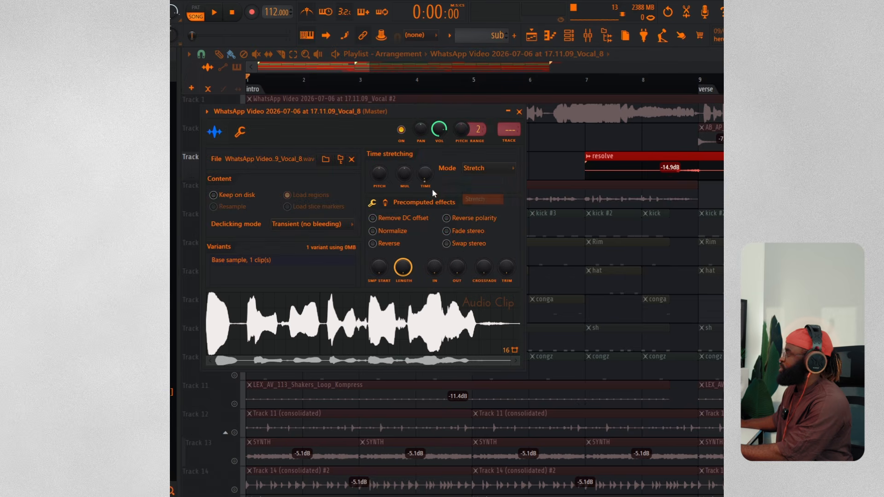
pyautogui.rightClick(425, 177)
pyautogui.click(444, 239)
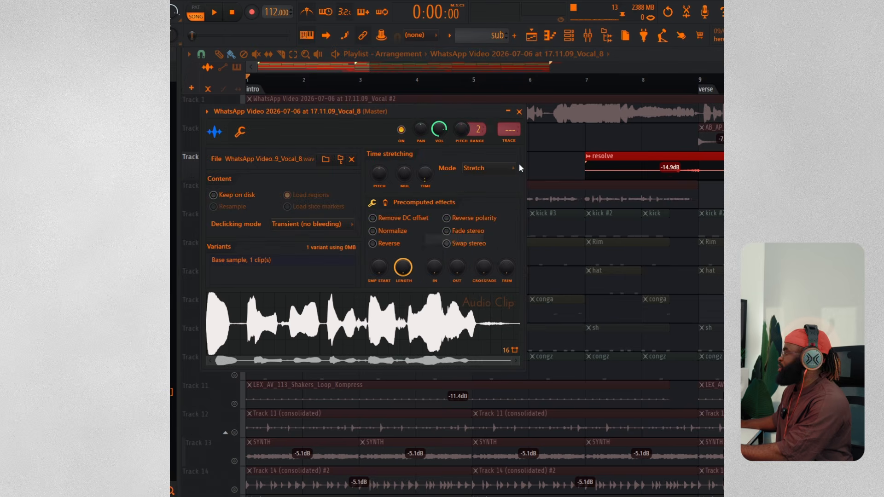
pyautogui.press('Escape')
# Play the arrangement, then delete the original vocal on Track 1 and both vocal chops on Track 3
pyautogui.press('space')
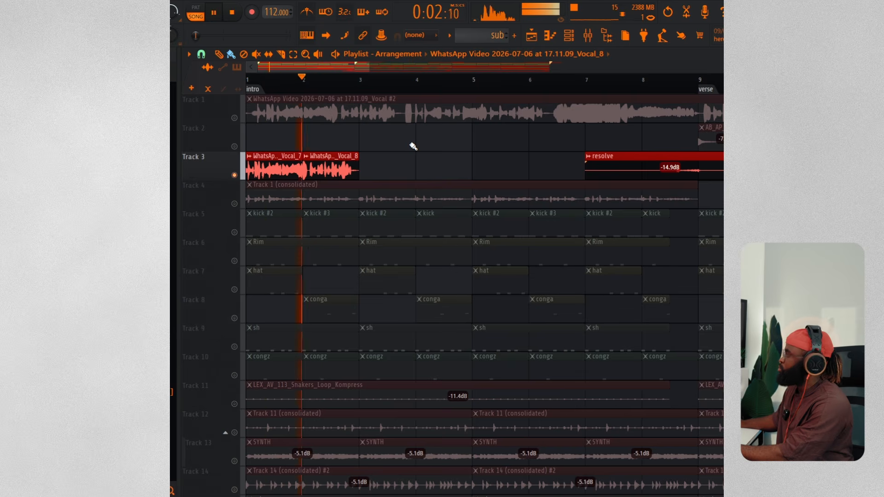
pyautogui.press('space')
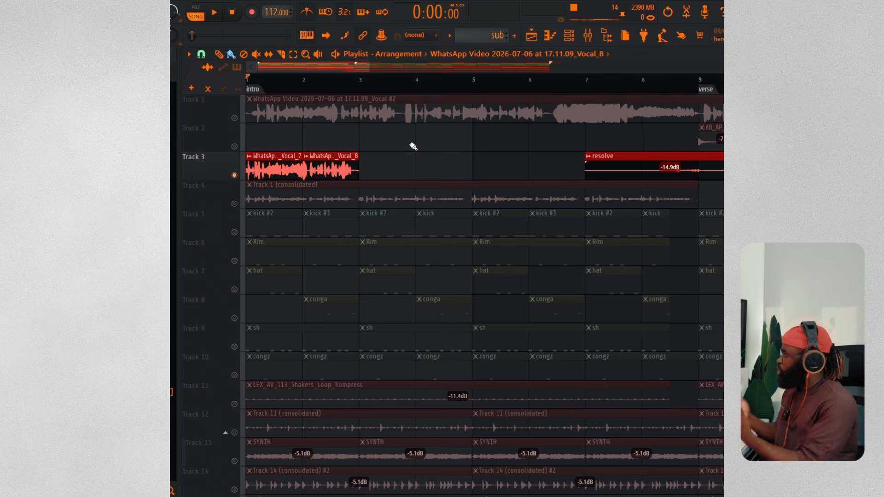
pyautogui.rightClick(416, 102)
pyautogui.rightClick(331, 165)
pyautogui.rightClick(274, 168)
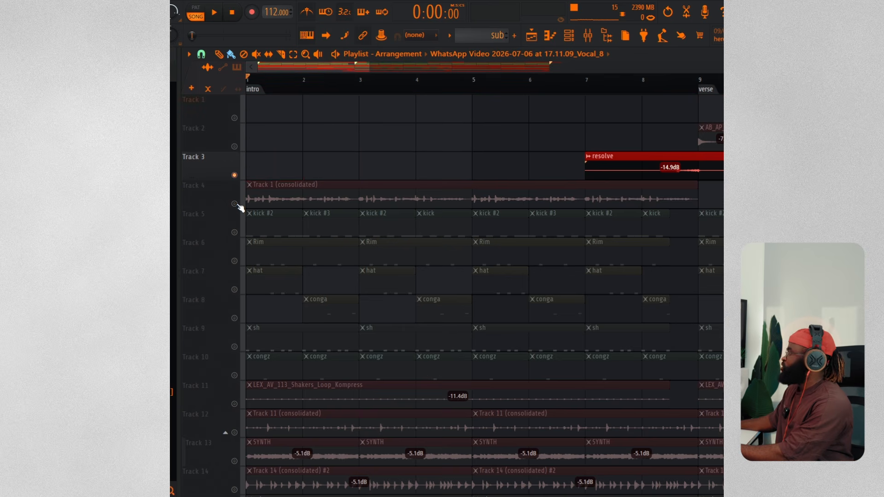
# Solo Track 4 and play it back while viewing the mixer
pyautogui.click(240, 208)
pyautogui.press('F9')
pyautogui.press('space')
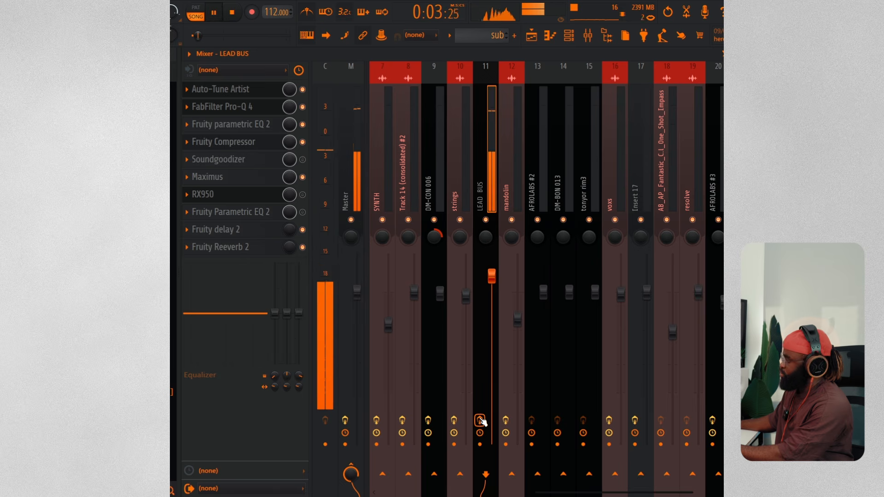
pyautogui.press('space')
pyautogui.press('F9')
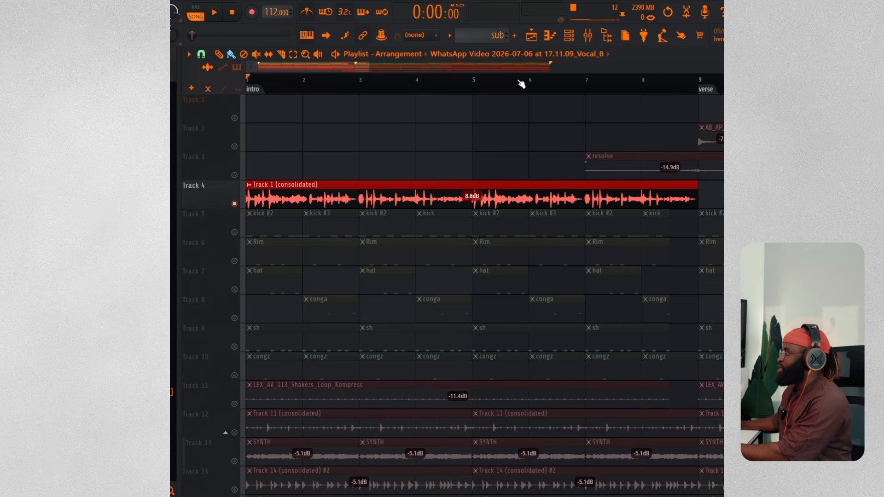
# Open the Channel rack and switch its channel filter to show all unsorted channels
pyautogui.scroll(-3, 520, 84)
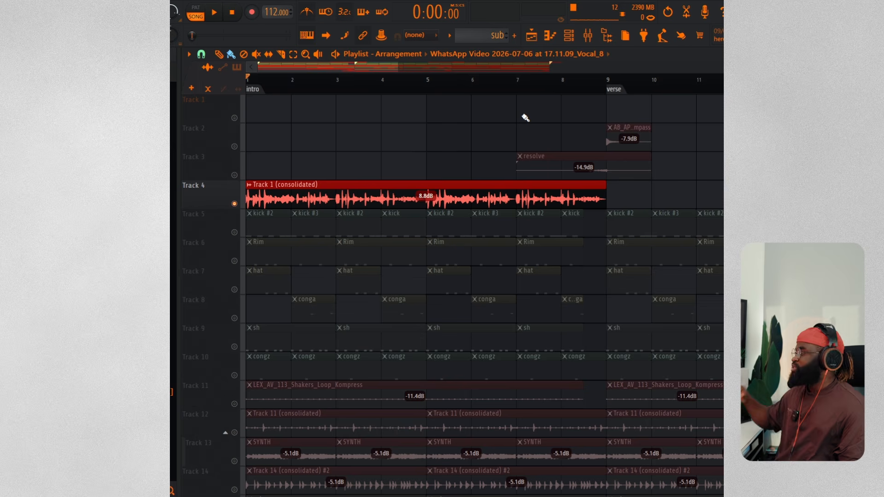
pyautogui.scroll(-2, 500, 89)
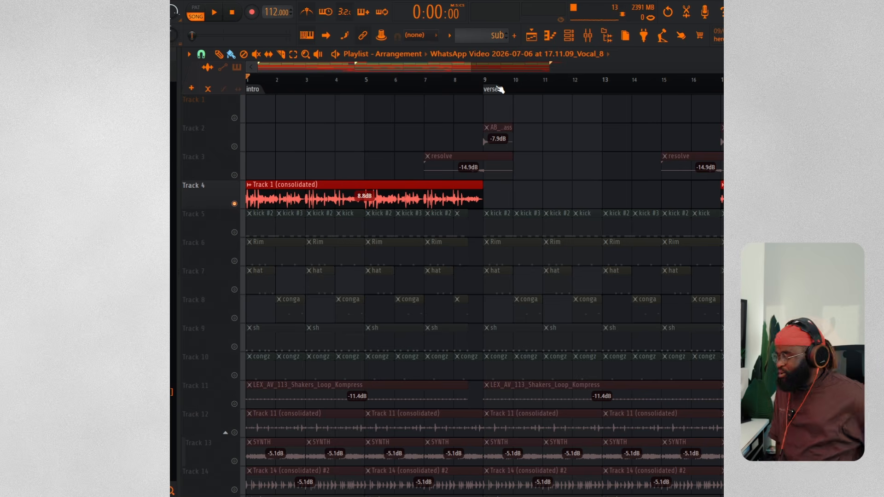
pyautogui.click(569, 38)
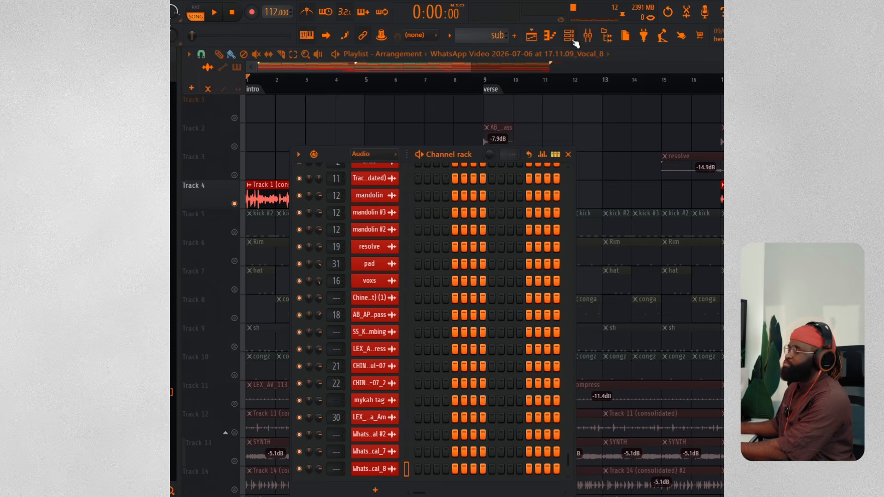
pyautogui.click(375, 154)
pyautogui.click(375, 189)
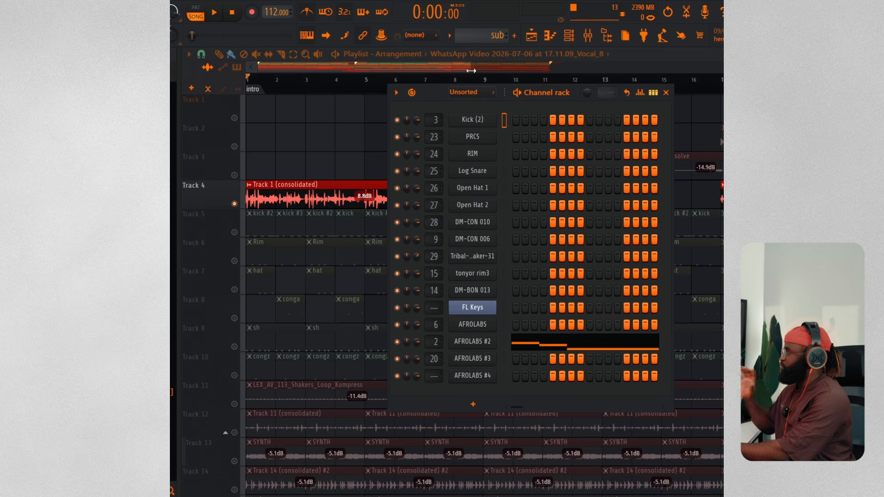
# Switch to the CHORDS pattern and play it with the AFROLABS instrument open
pyautogui.click(449, 36)
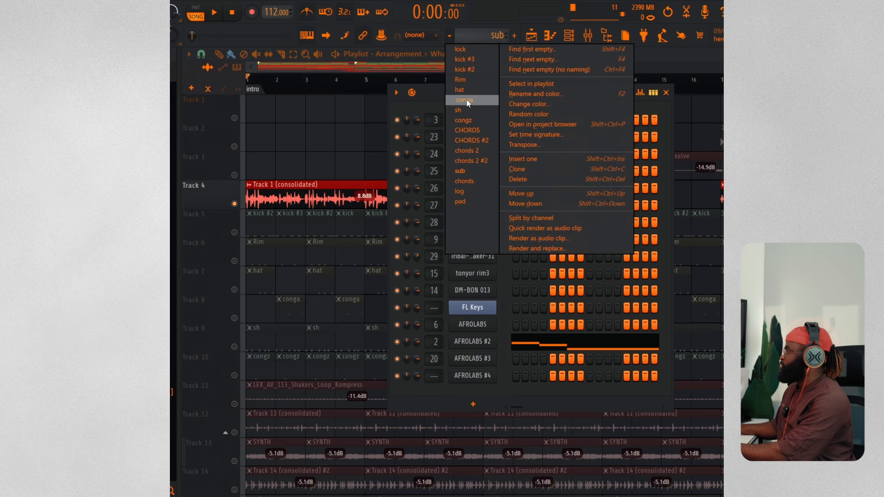
pyautogui.click(467, 130)
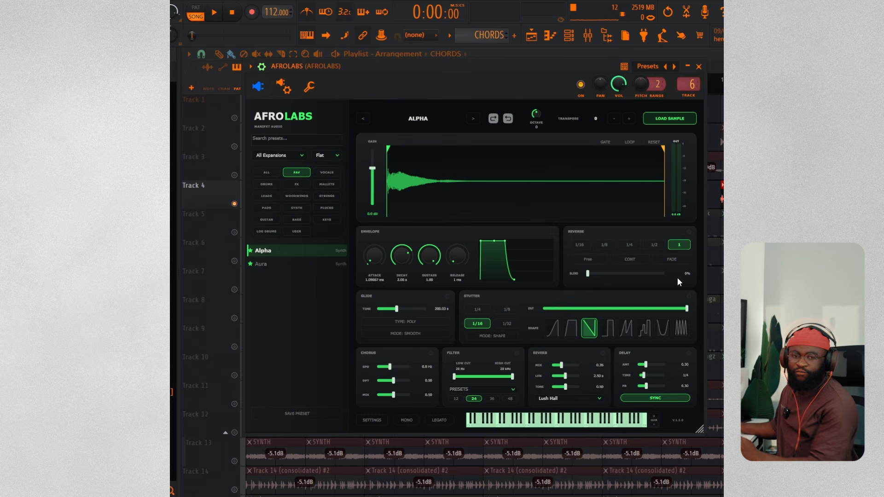
pyautogui.press('space')
# Reposition the AFROLABS plugin window and filter its presets to the MALLETS category
pyautogui.moveTo(460, 67); pyautogui.dragTo(470, 70)
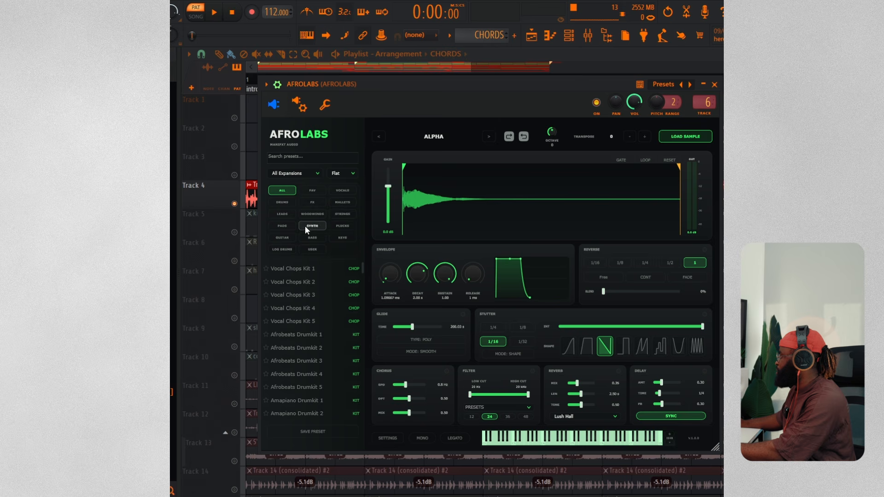
pyautogui.click(349, 203)
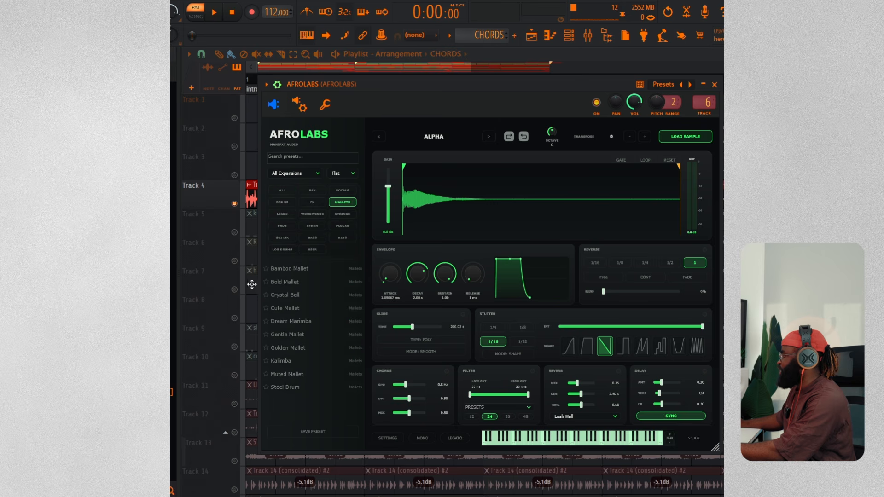
# Load the Bamboo Mallet preset in AFROLABS, audition it, and close the plugin window
pyautogui.click(296, 270)
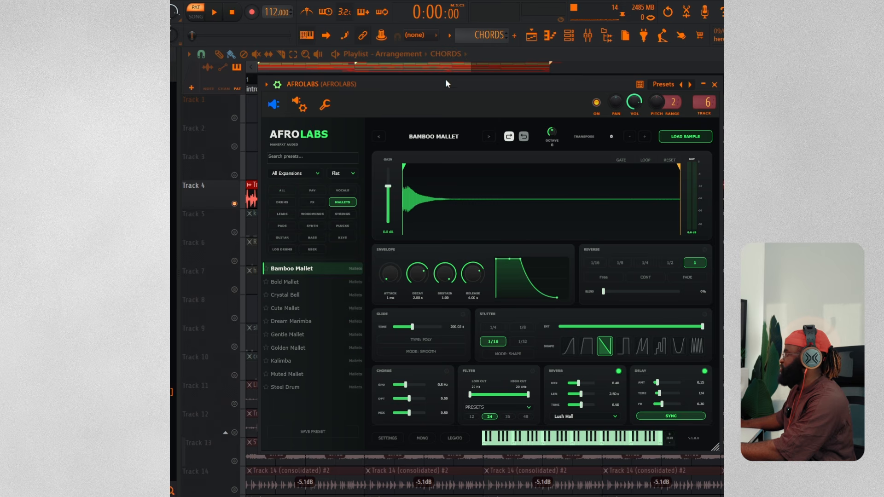
pyautogui.moveTo(451, 87); pyautogui.dragTo(441, 89)
pyautogui.press('space')
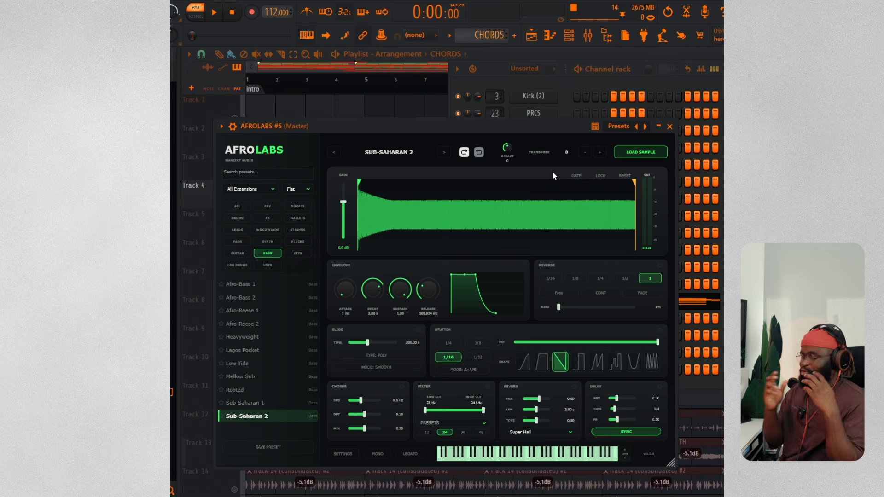
pyautogui.click(406, 67)
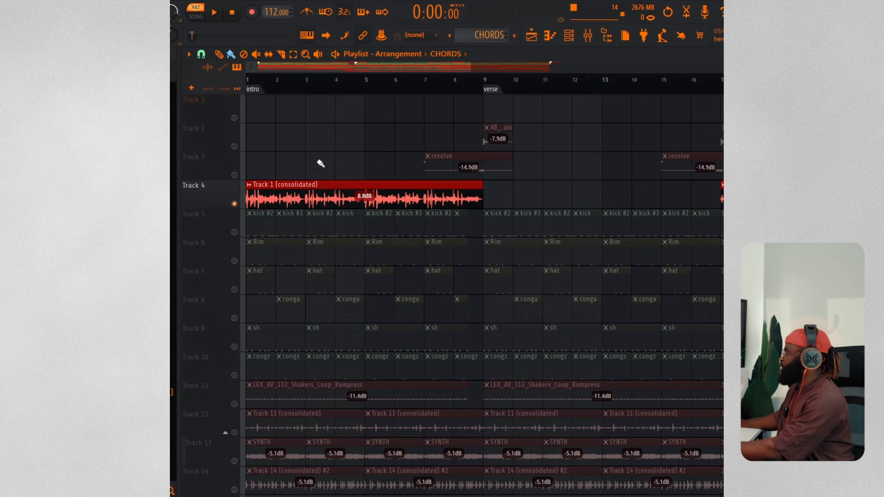
# Solo the chords track and the sub track together and play the arrangement
pyautogui.press('l')
pyautogui.scroll(-8, 316, 266)
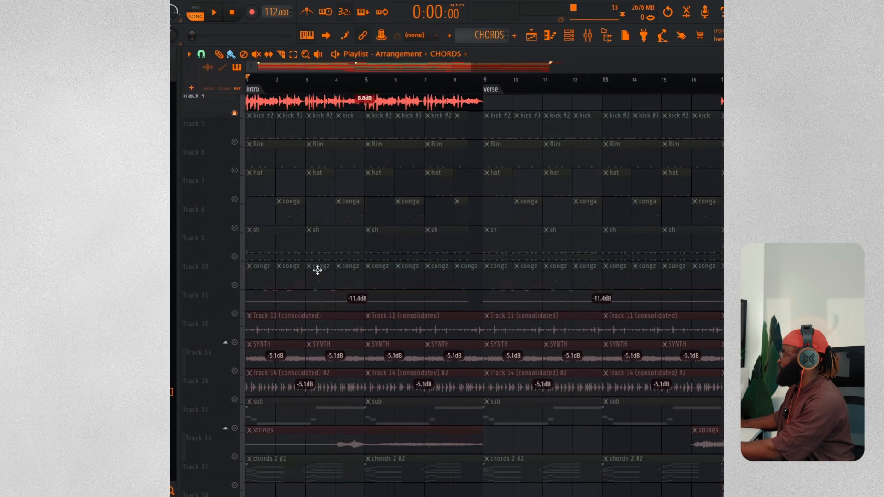
pyautogui.scroll(-3, 268, 301)
pyautogui.click(235, 260)
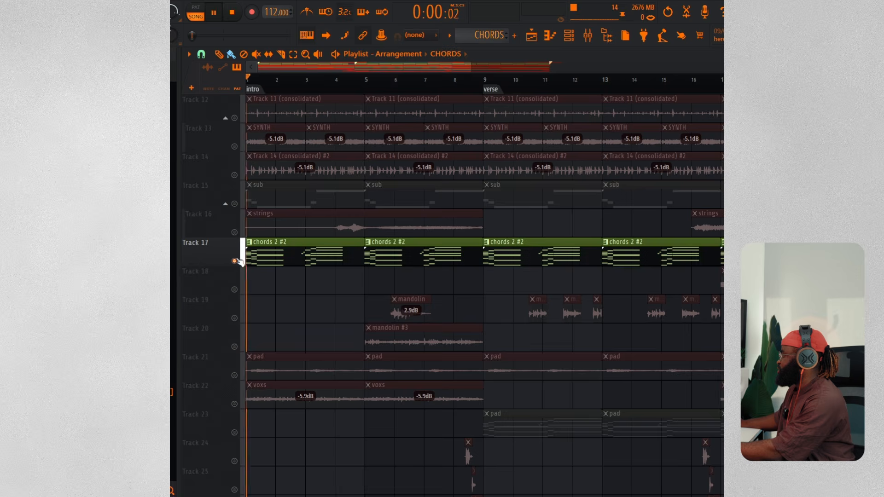
pyautogui.click(235, 203)
pyautogui.press('space')
# Open the sub pattern's AFROLABS #2 bass instrument with its Lagos Pocket preset, then close it
pyautogui.click(276, 185)
pyautogui.click(567, 38)
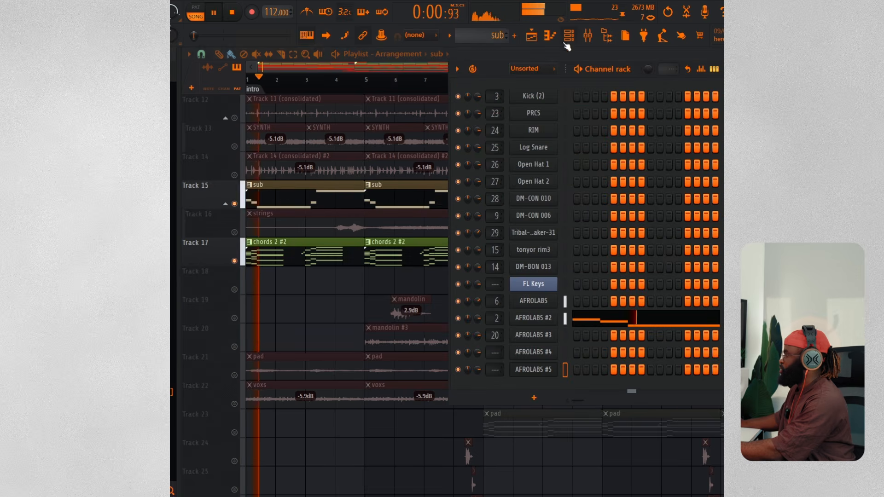
pyautogui.click(533, 318)
pyautogui.moveTo(318, 87); pyautogui.dragTo(412, 98)
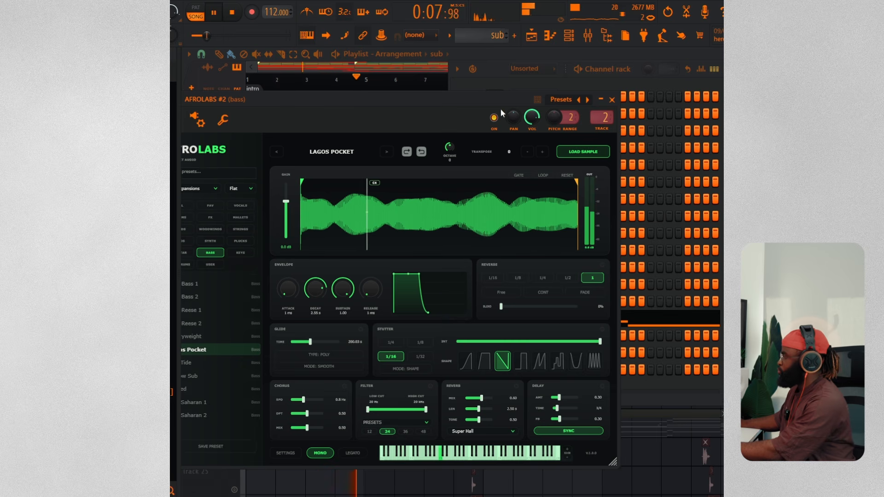
pyautogui.click(344, 66)
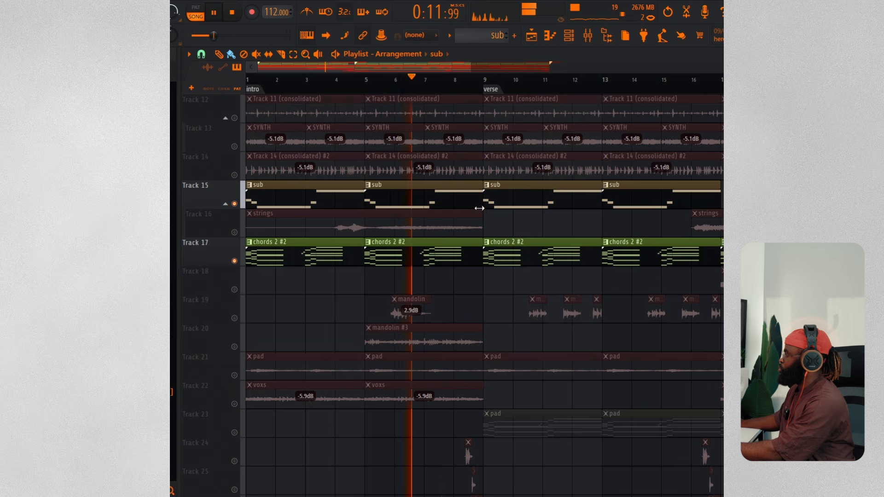
# Solo the drum and percussion tracks 5 to 12 plus Track 14 and play them back
pyautogui.scroll(5, 474, 203)
pyautogui.scroll(6, 479, 208)
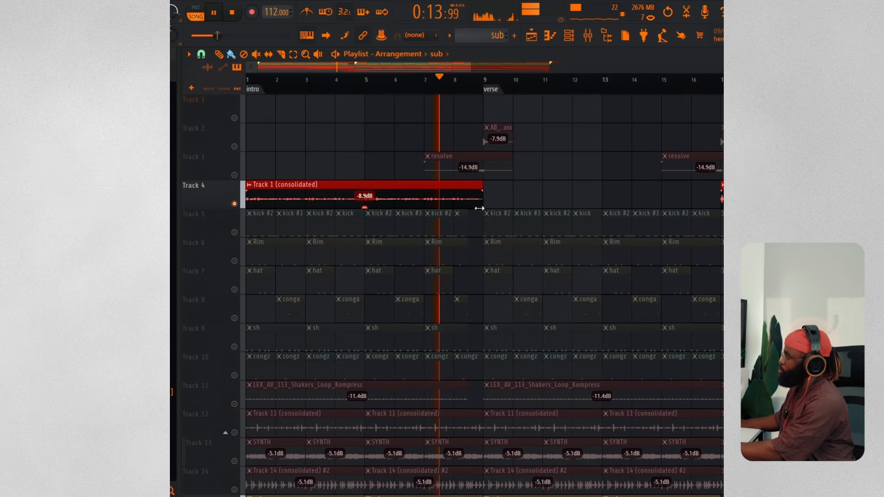
pyautogui.press('space')
pyautogui.keyDown('ctrl'); pyautogui.click(234, 232); pyautogui.keyUp('ctrl')
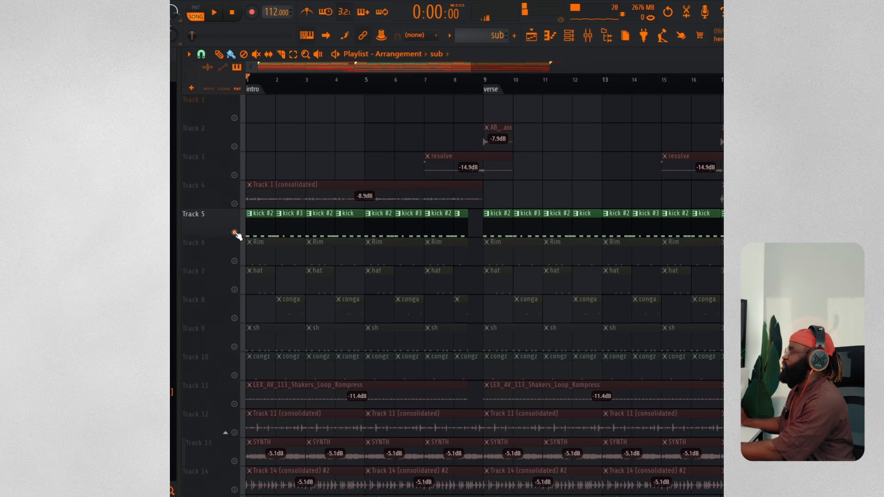
pyautogui.click(235, 261)
pyautogui.click(234, 289)
pyautogui.click(234, 317)
pyautogui.click(234, 346)
pyautogui.click(235, 374)
pyautogui.scroll(-3, 239, 322)
pyautogui.click(235, 319)
pyautogui.click(234, 347)
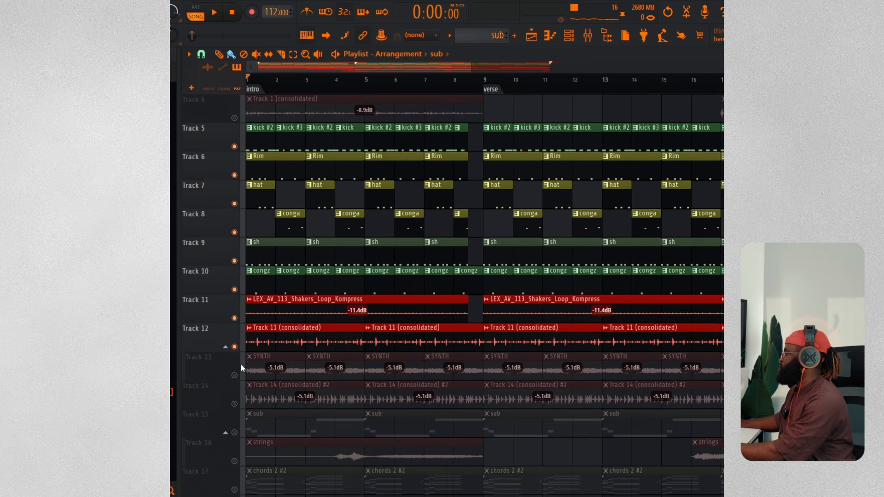
pyautogui.scroll(-4, 240, 285)
pyautogui.click(235, 284)
pyautogui.scroll(7, 456, 320)
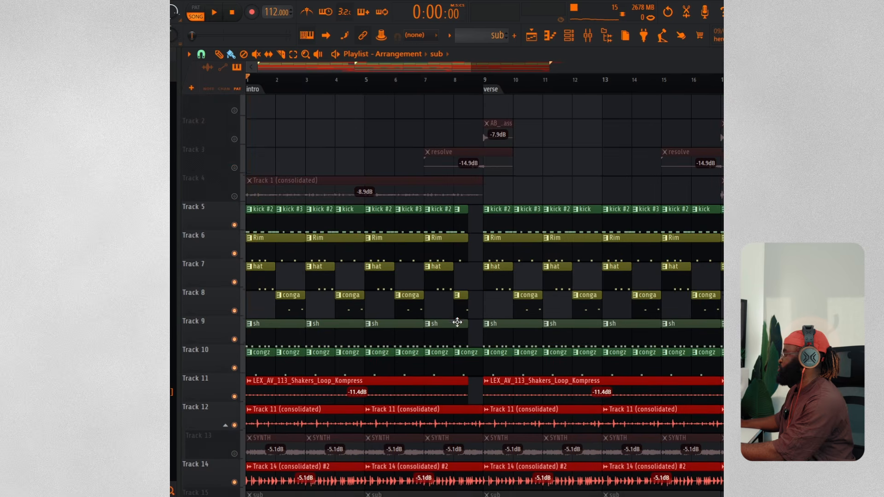
pyautogui.press('space')
# Zoom into the intro section and add the sub track to the soloed group for playback
pyautogui.moveTo(721, 67); pyautogui.dragTo(721, 60)
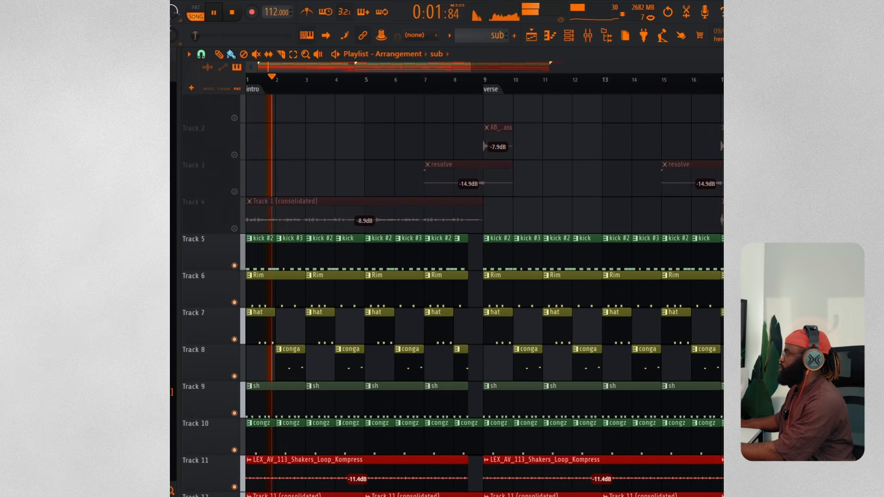
pyautogui.moveTo(470, 71); pyautogui.dragTo(392, 72)
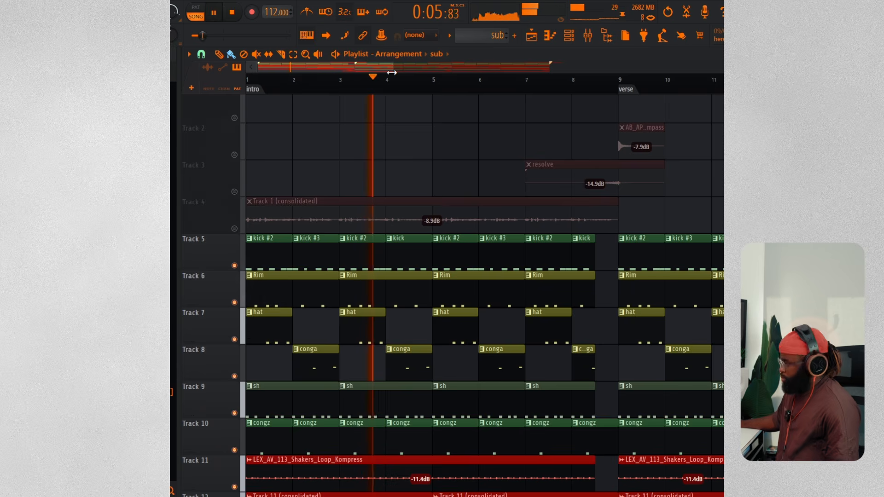
pyautogui.press('space')
pyautogui.scroll(-1, 470, 287)
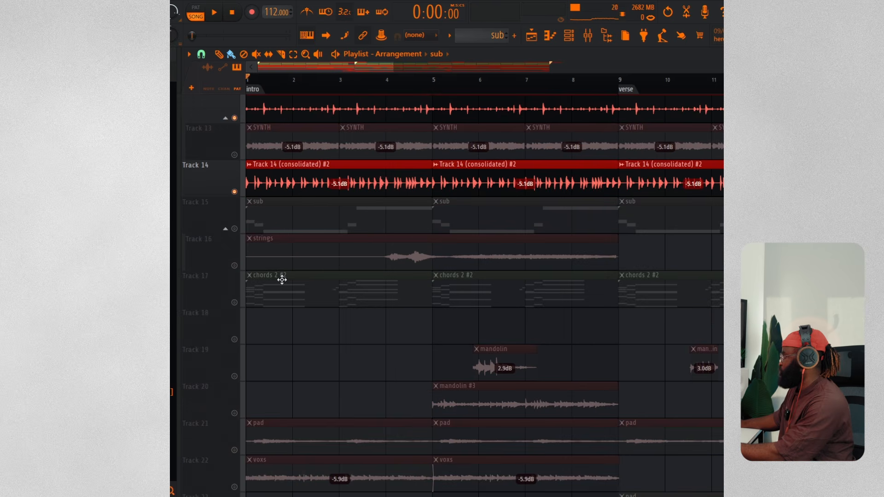
pyautogui.click(234, 228)
pyautogui.press('space')
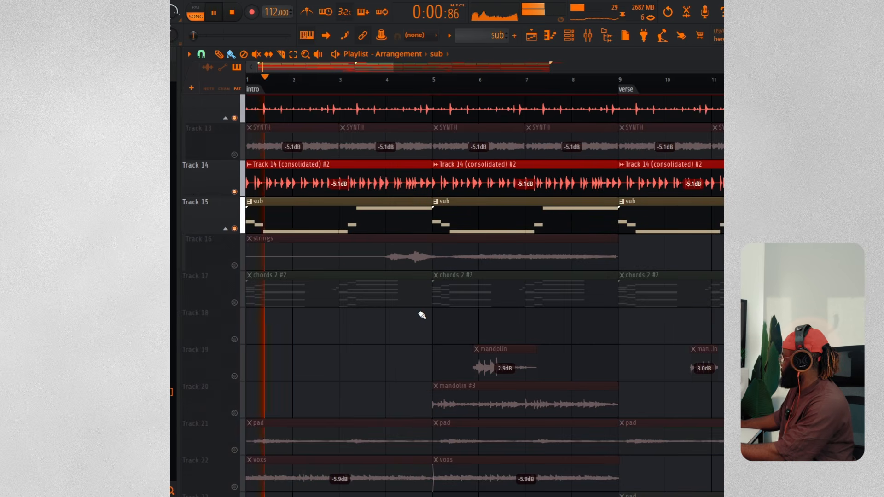
pyautogui.scroll(10, 423, 313)
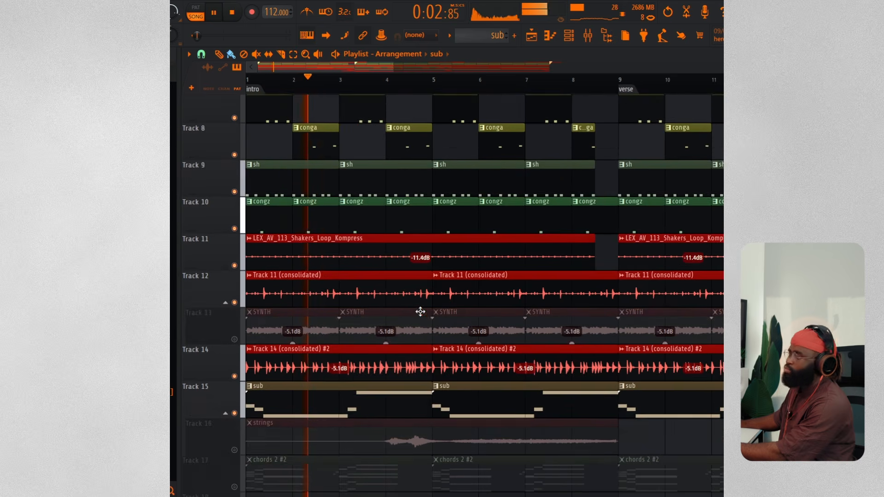
pyautogui.scroll(11, 421, 311)
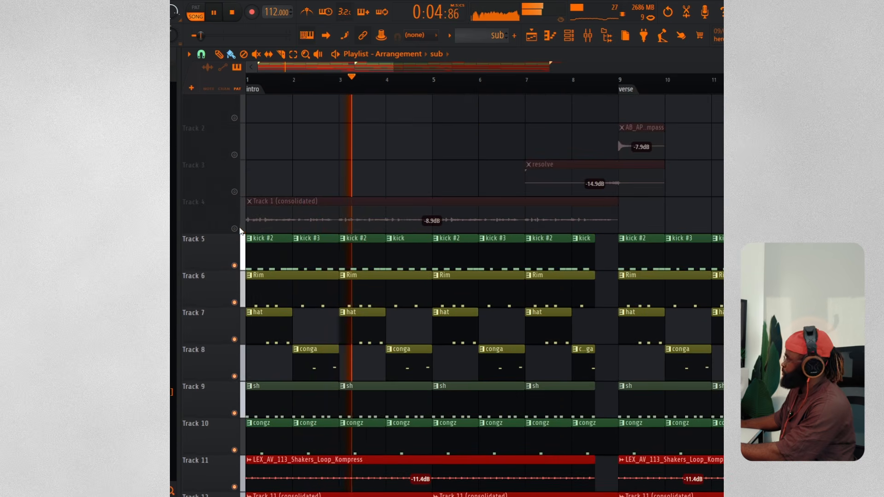
pyautogui.press('space')
# Add the vocal Track 4 to the soloed tracks and play the arrangement
pyautogui.scroll(-4, 423, 279)
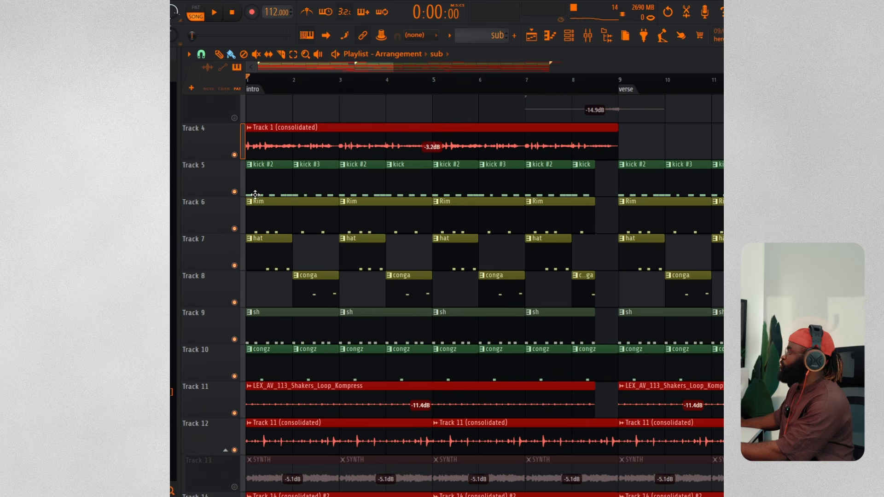
pyautogui.rightClick(234, 192)
pyautogui.press('space')
# Select the kick pattern and open its Kick (2) sampler from the Channel rack
pyautogui.click(259, 187)
pyautogui.click(570, 36)
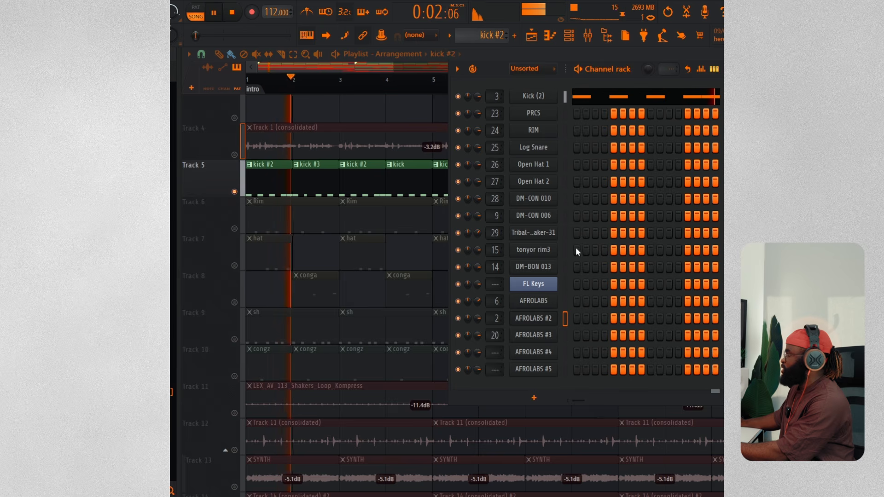
pyautogui.click(533, 96)
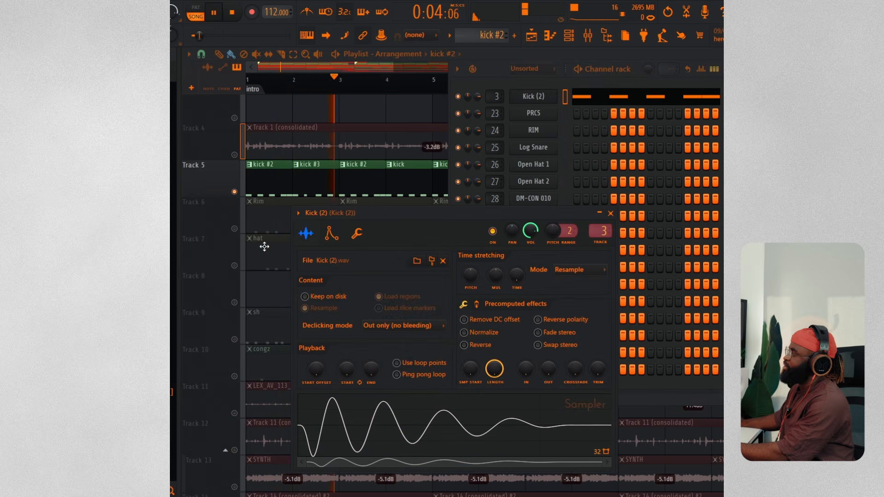
# Solo the kick and Rim tracks and inspect the PRCS, RIM and Log Snare piano rolls while playing
pyautogui.click(235, 229)
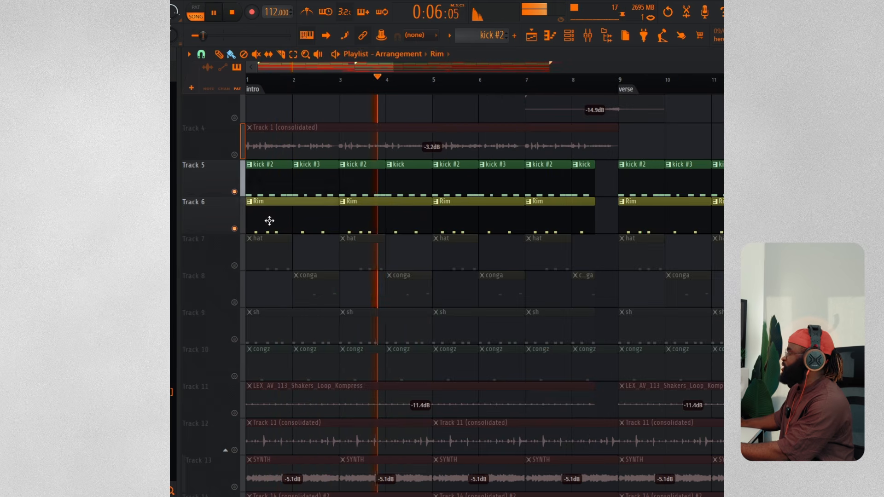
pyautogui.click(570, 36)
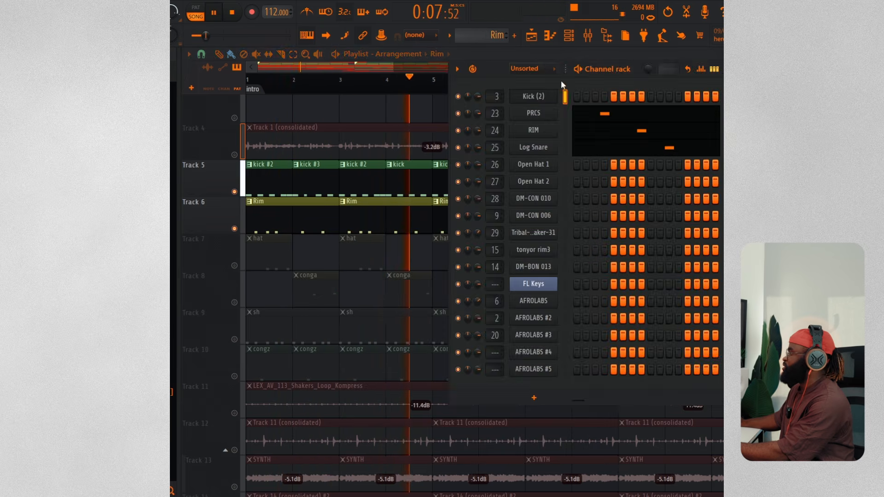
pyautogui.click(592, 127)
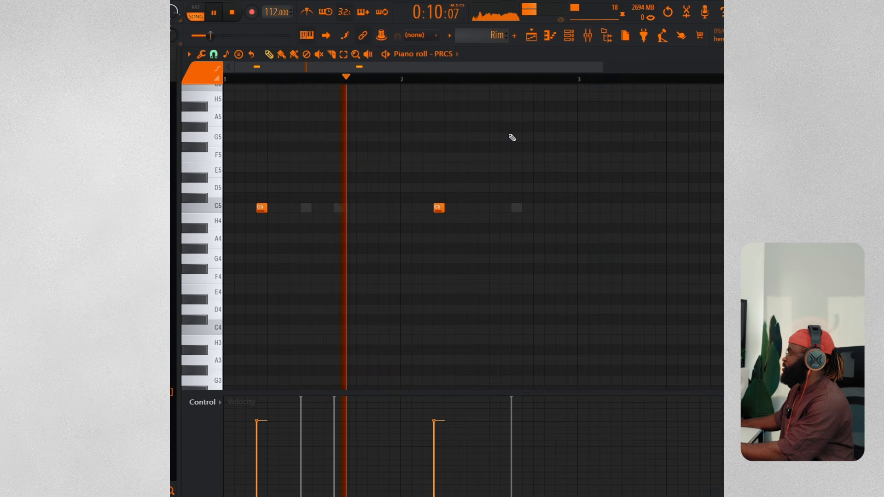
pyautogui.click(569, 35)
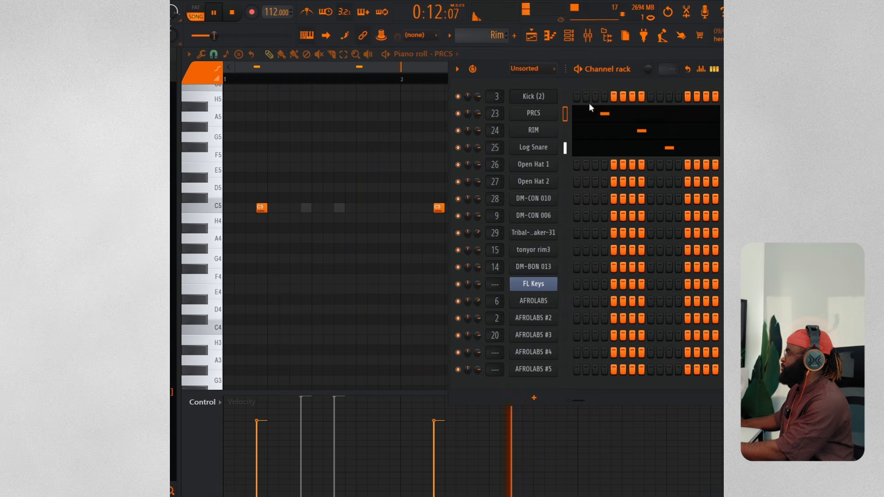
pyautogui.click(587, 135)
pyautogui.press('space')
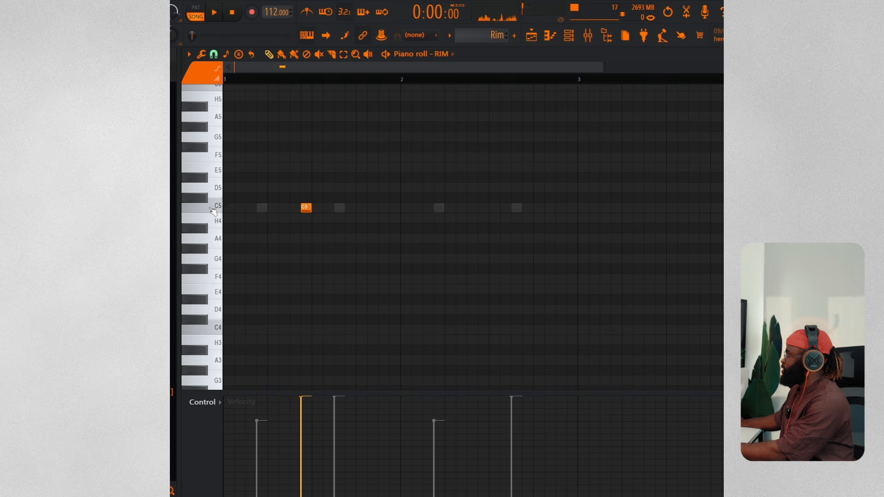
pyautogui.press('space')
pyautogui.click(569, 36)
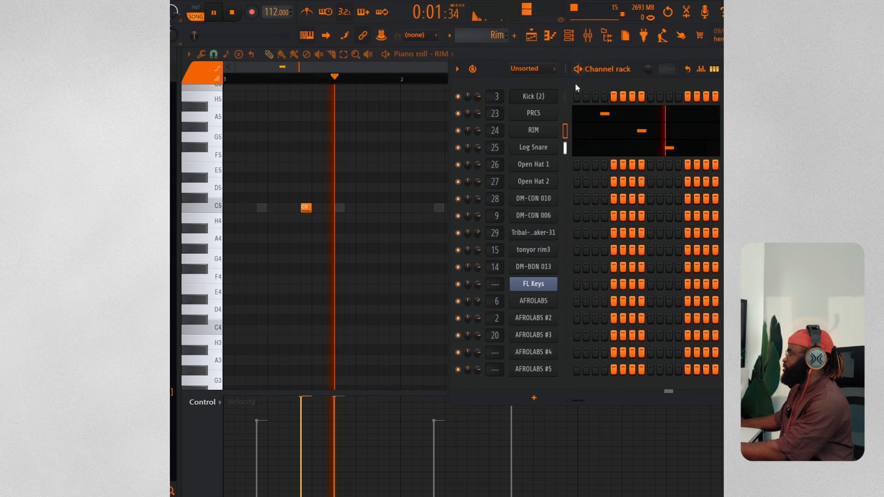
pyautogui.click(581, 152)
pyautogui.press('space')
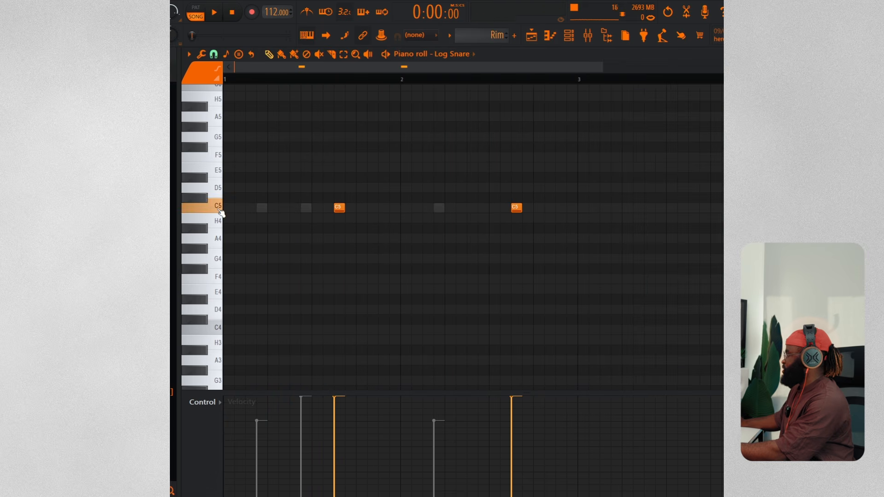
pyautogui.press('space')
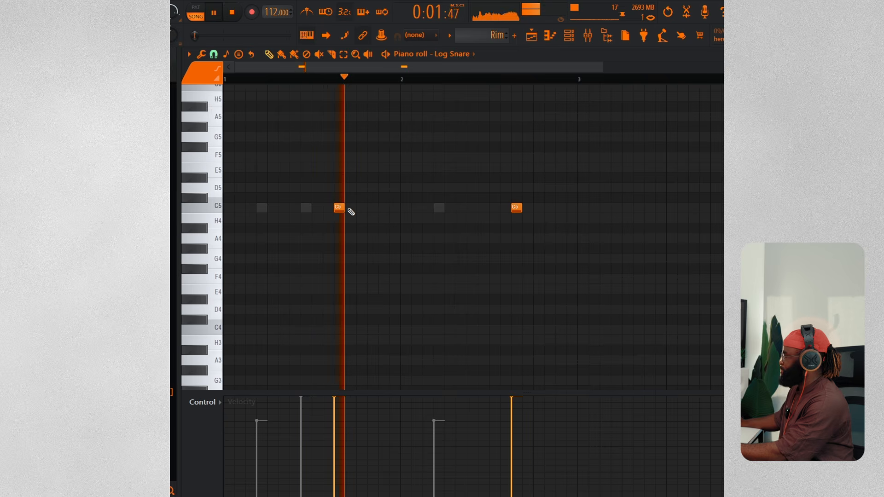
# Add the hat track to the solo and view the hat pattern's channels in the Channel rack while playing
pyautogui.click(548, 35)
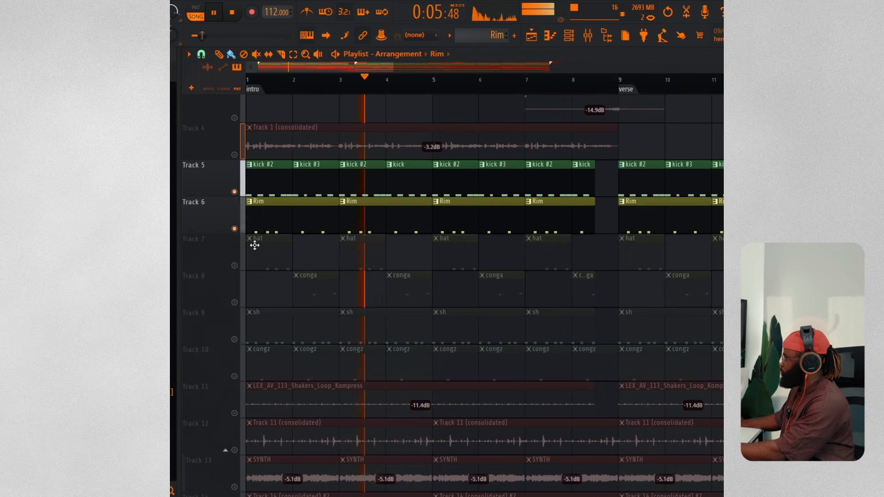
pyautogui.click(235, 266)
pyautogui.press('space')
pyautogui.click(260, 256)
pyautogui.press('space')
pyautogui.click(572, 35)
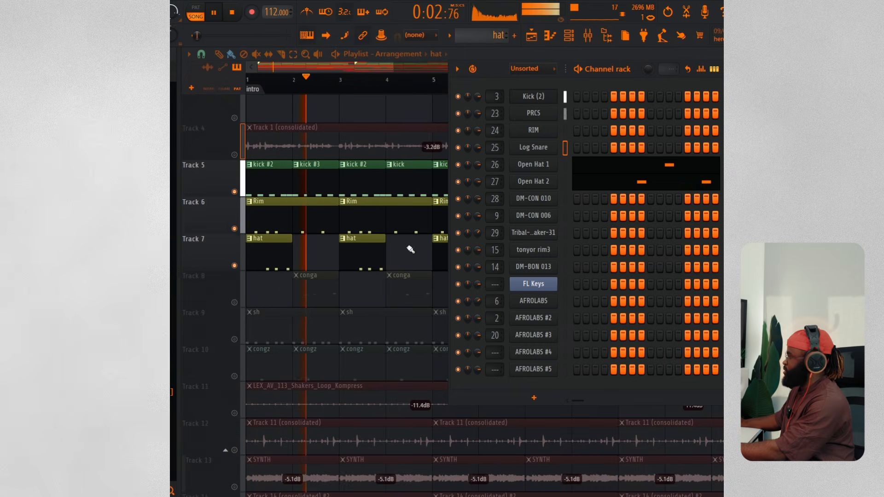
pyautogui.press('space')
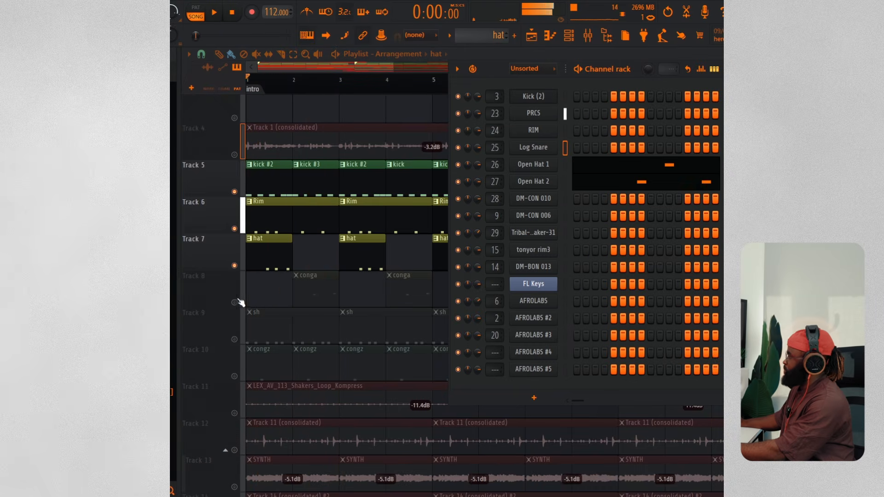
# Add the conga track to the solo and view the shaker pattern's channels in the Channel rack
pyautogui.click(235, 302)
pyautogui.press('F6')
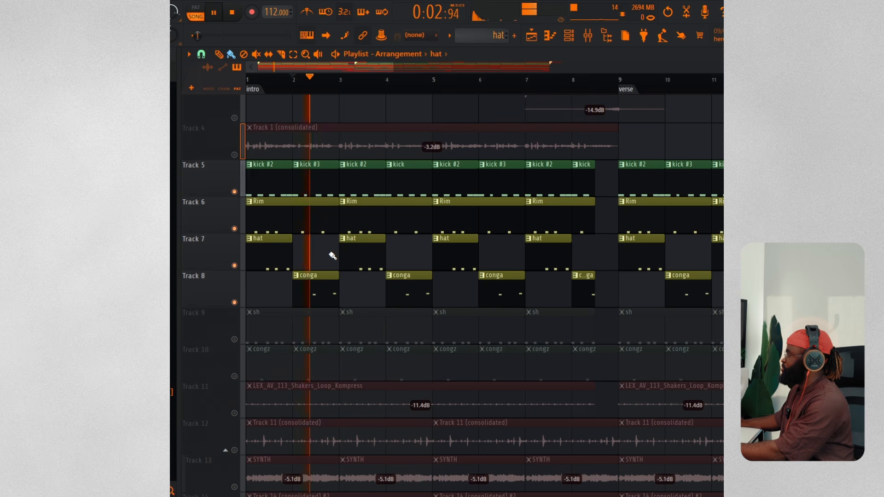
pyautogui.click(301, 323)
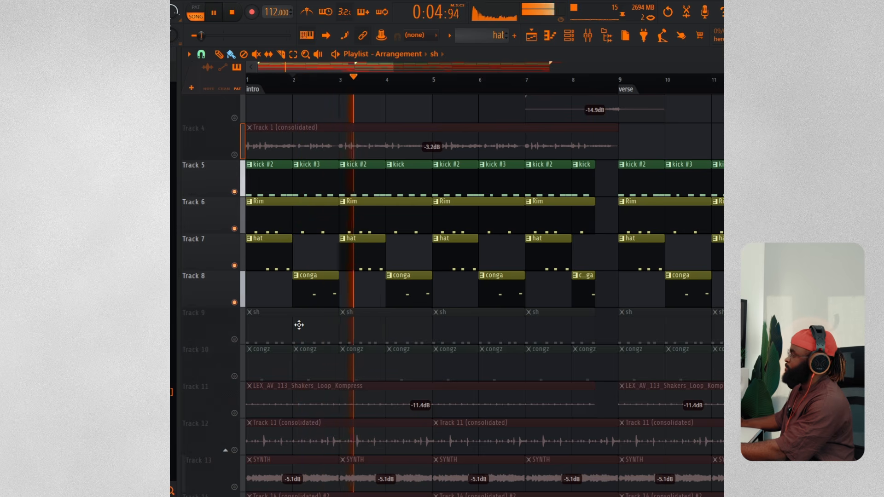
pyautogui.click(569, 35)
pyautogui.press('space')
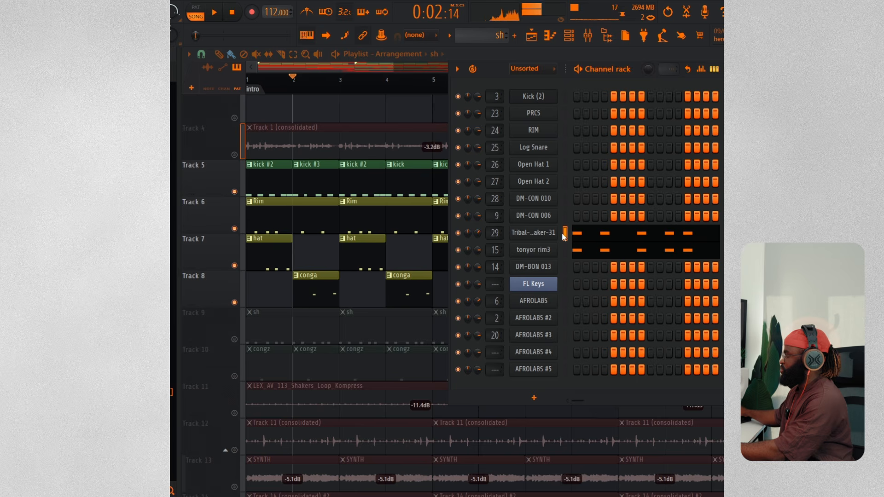
# Add the sh track to the solo and play the arrangement
pyautogui.click(237, 342)
pyautogui.press('space')
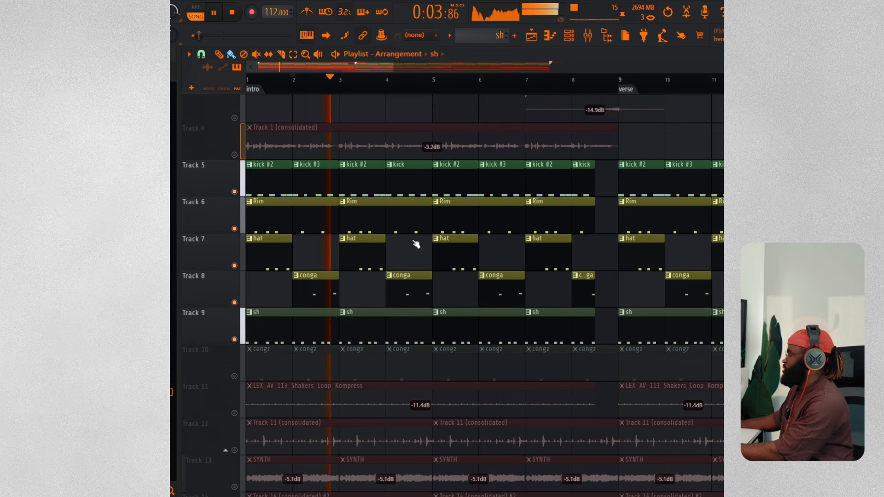
# Open the tonyor rim3 piano roll to inspect its notes, then return to the playlist
pyautogui.click(570, 35)
pyautogui.click(593, 251)
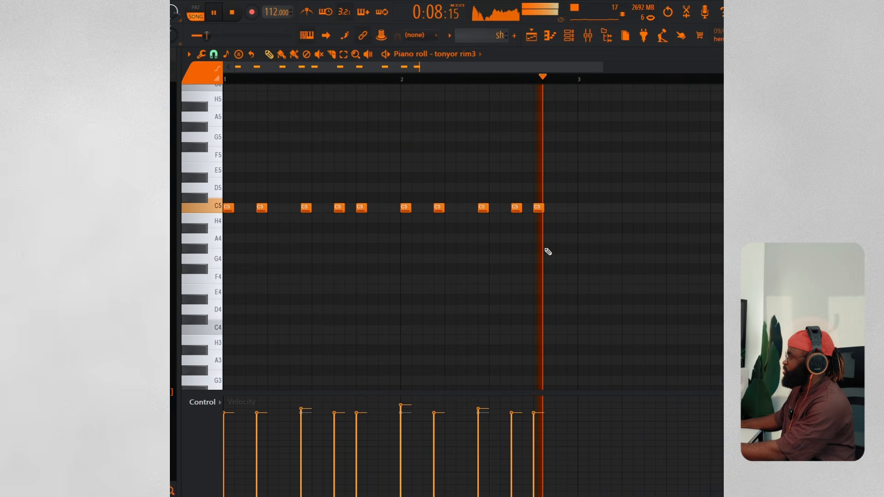
pyautogui.click(532, 35)
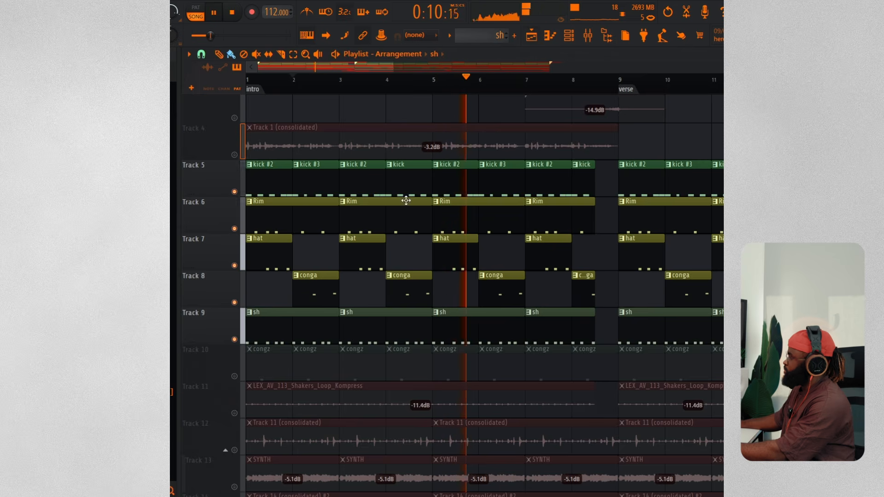
# Add the sub bass track to the solo and listen to it with the drums
pyautogui.scroll(-5, 442, 294)
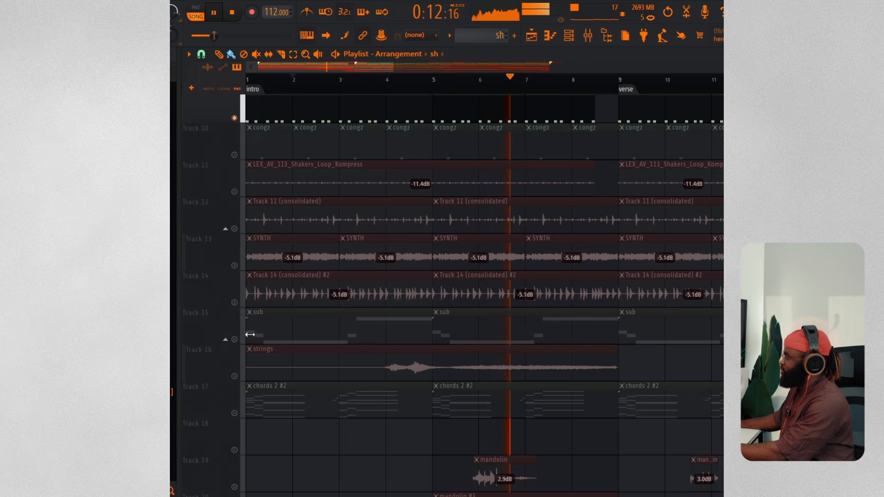
pyautogui.click(239, 342)
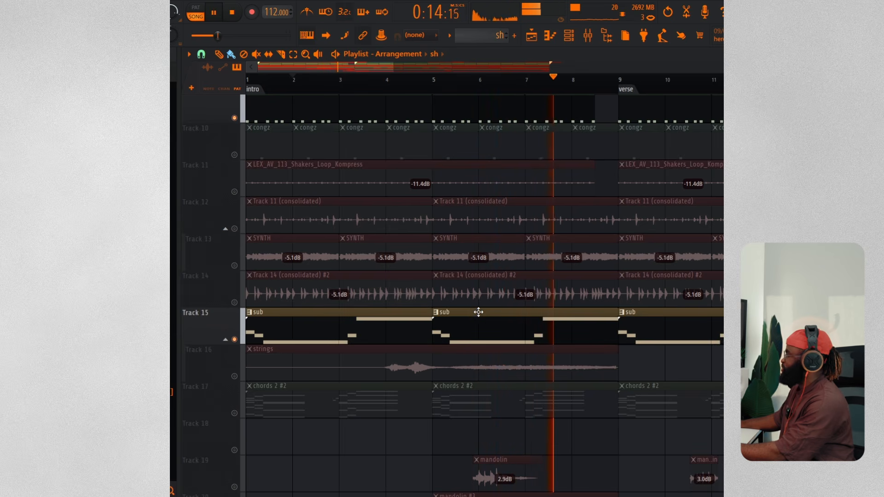
pyautogui.scroll(-8, 520, 322)
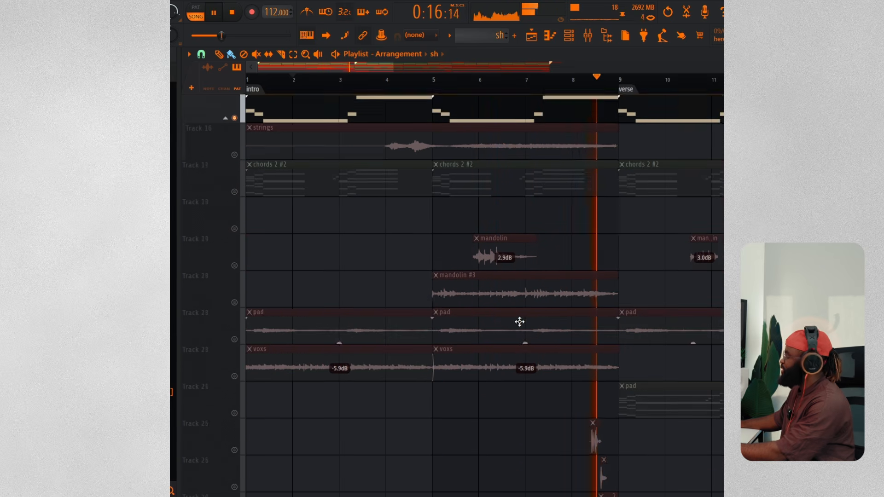
pyautogui.scroll(6, 524, 323)
pyautogui.press('space')
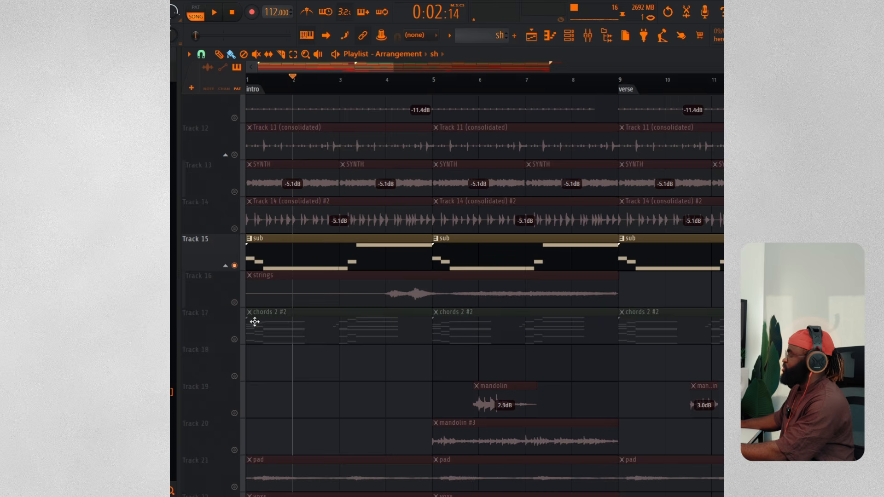
# Add the chords 2 #2 track to the solo and play from the start of the intro
pyautogui.click(235, 340)
pyautogui.press('space')
pyautogui.click(253, 89)
pyautogui.scroll(11, 413, 259)
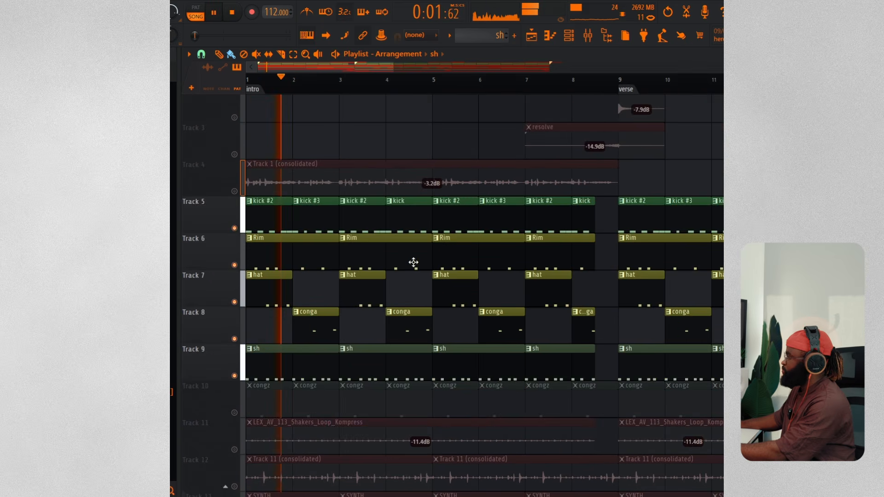
pyautogui.scroll(-3, 412, 294)
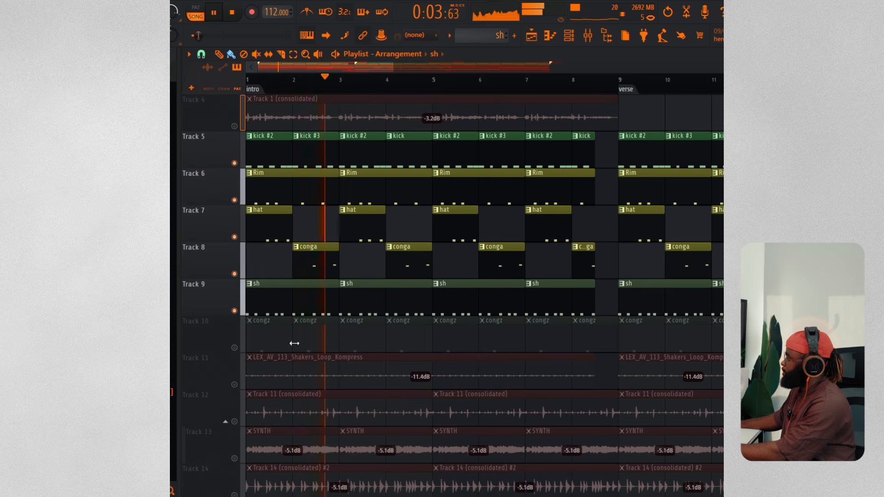
# Add the congz track to the solo and inspect its DM-BON 013 piano roll while playing
pyautogui.click(235, 348)
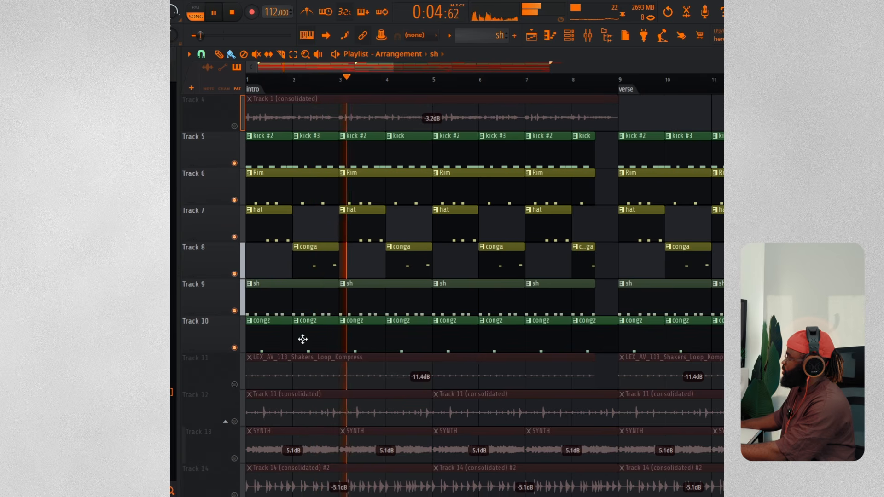
pyautogui.press('space')
pyautogui.doubleClick(363, 339)
pyautogui.press('space')
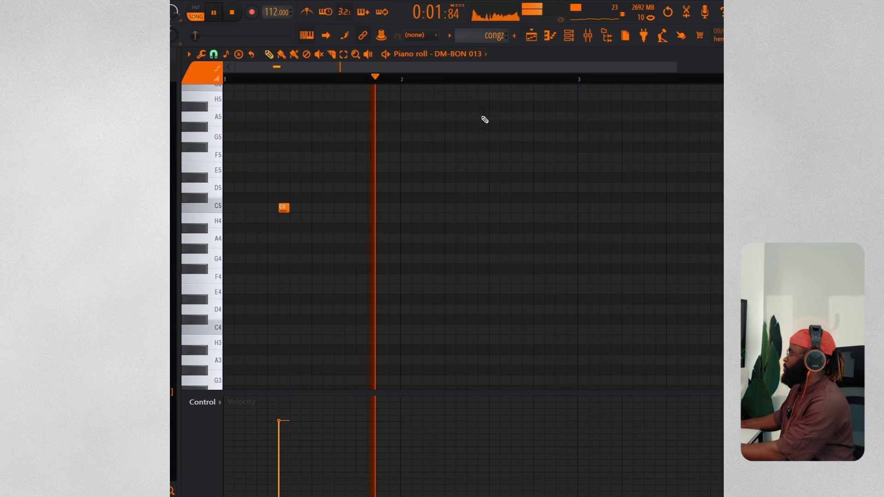
pyautogui.click(532, 36)
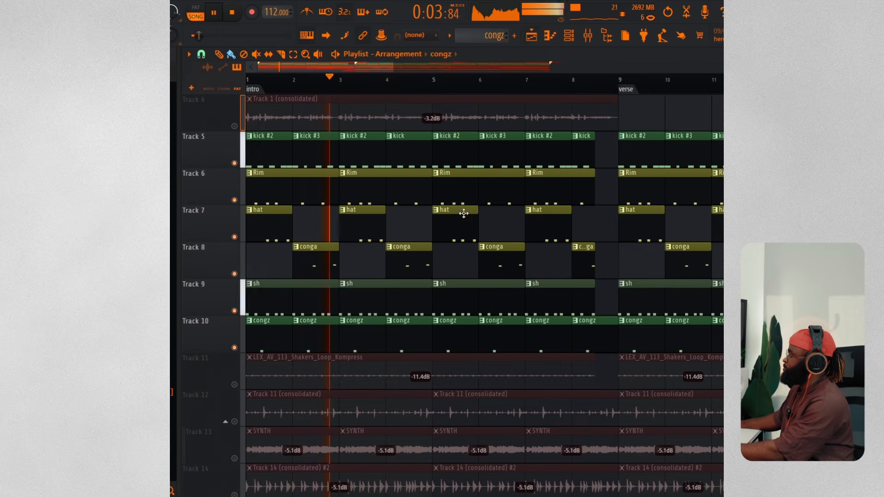
# Open the shakers loop audio clip's settings to inspect it, then close them
pyautogui.press('space')
pyautogui.doubleClick(341, 376)
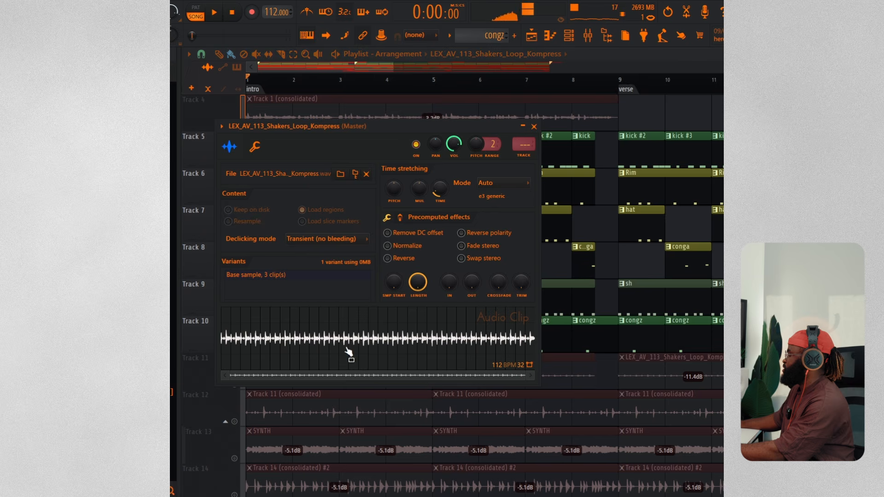
pyautogui.press('Escape')
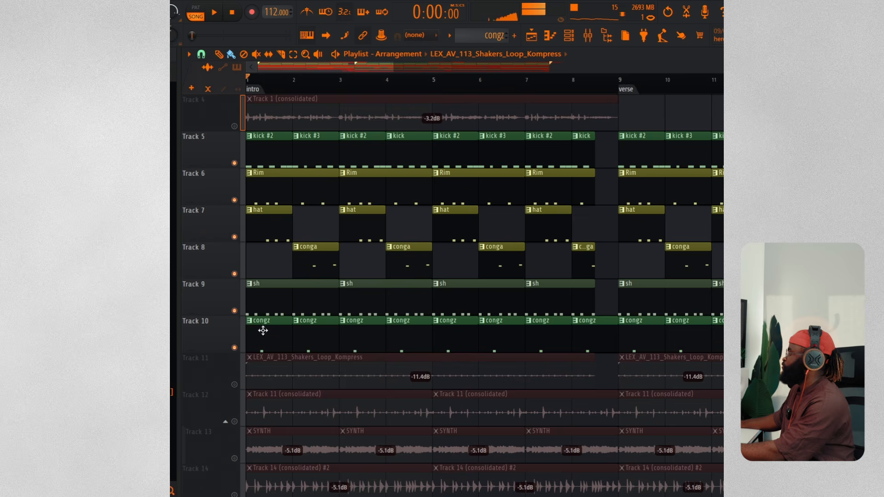
# Add the LEX_AV_113_Shakers_Loop_Kompress track to the solo and play the arrangement
pyautogui.click(235, 386)
pyautogui.press('space')
pyautogui.scroll(3, 484, 320)
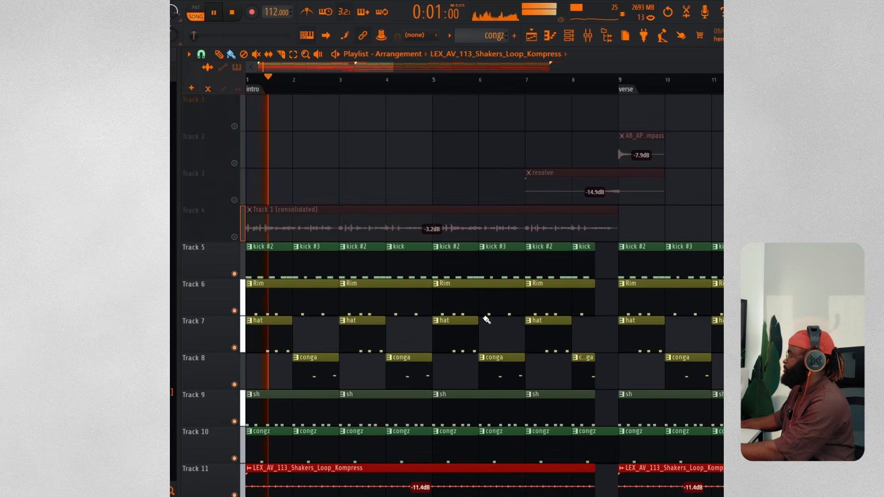
pyautogui.scroll(-5, 457, 90)
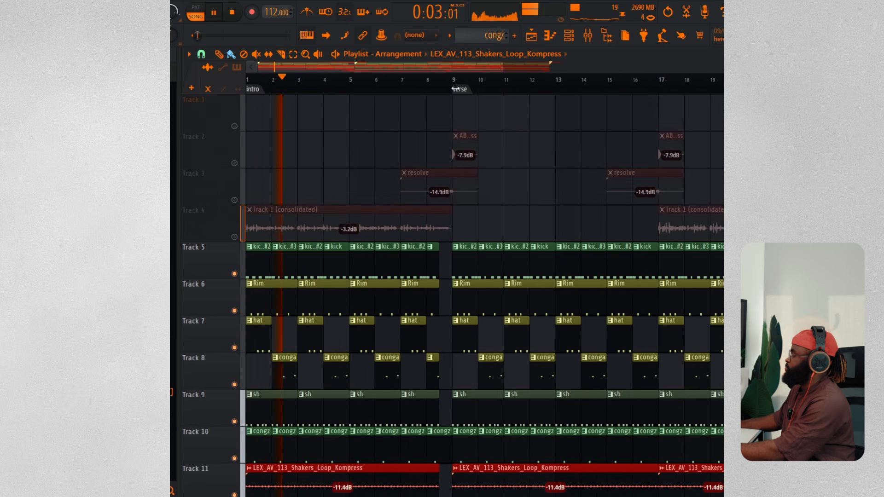
# Add the resolve track to the solo while the arrangement plays
pyautogui.click(234, 200)
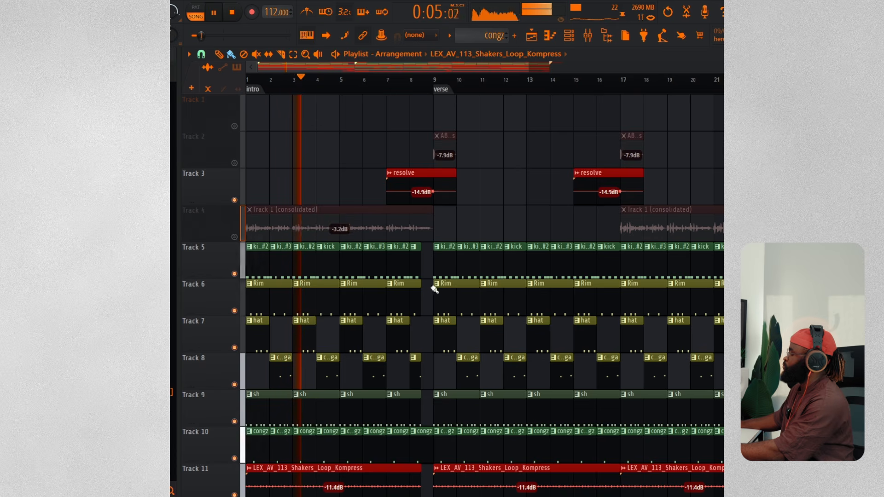
pyautogui.scroll(-3, 441, 286)
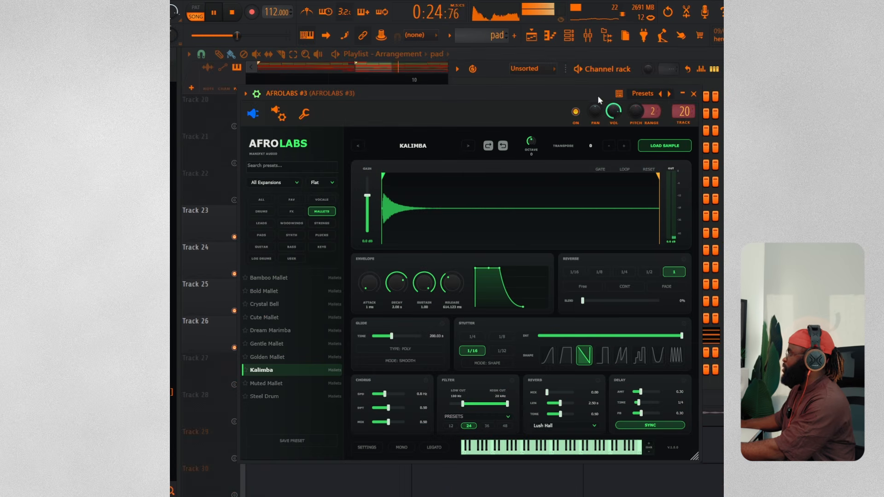
# Preview the AFROLABS #3 Kalimba pad pattern on its own in pattern mode
pyautogui.click(203, 13)
pyautogui.press('space')
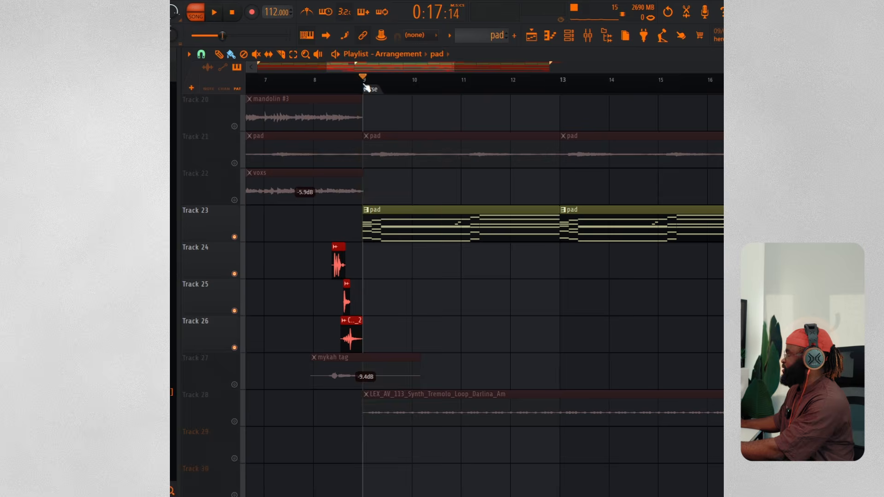
pyautogui.press('space')
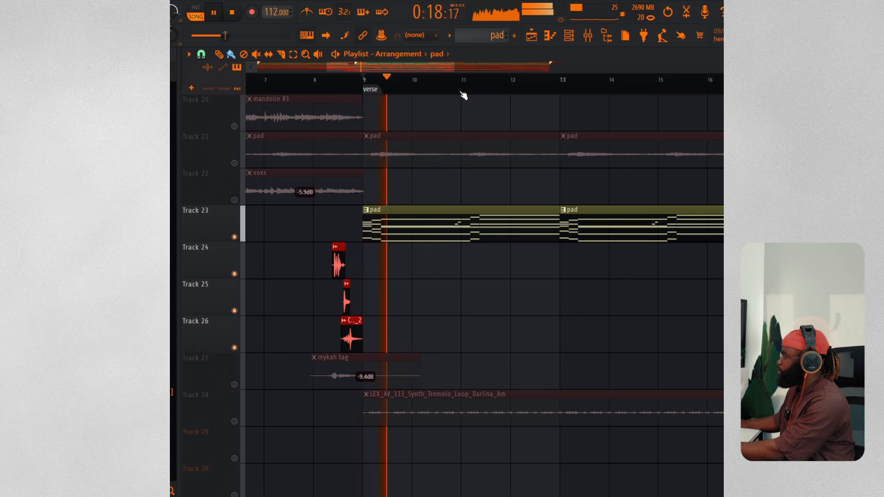
pyautogui.press('space')
# Open the synth tremolo loop clip's audio settings on Track 28 to inspect it, then close them
pyautogui.click(424, 400)
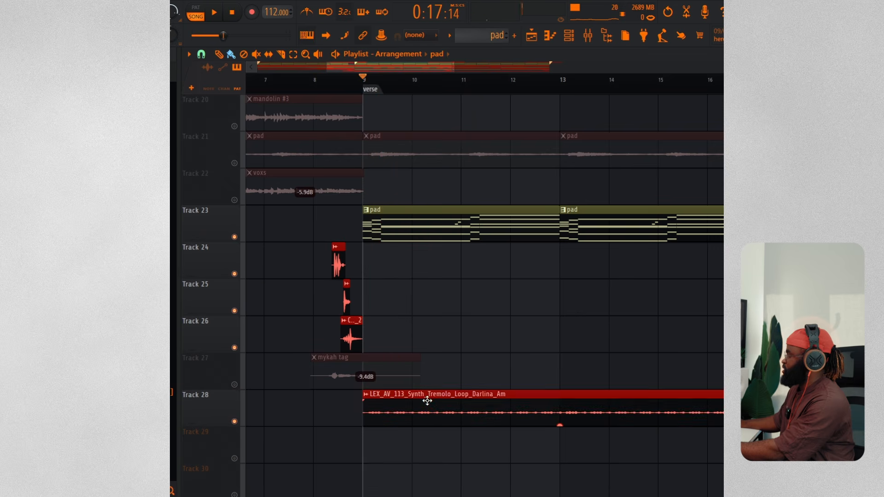
pyautogui.doubleClick(426, 404)
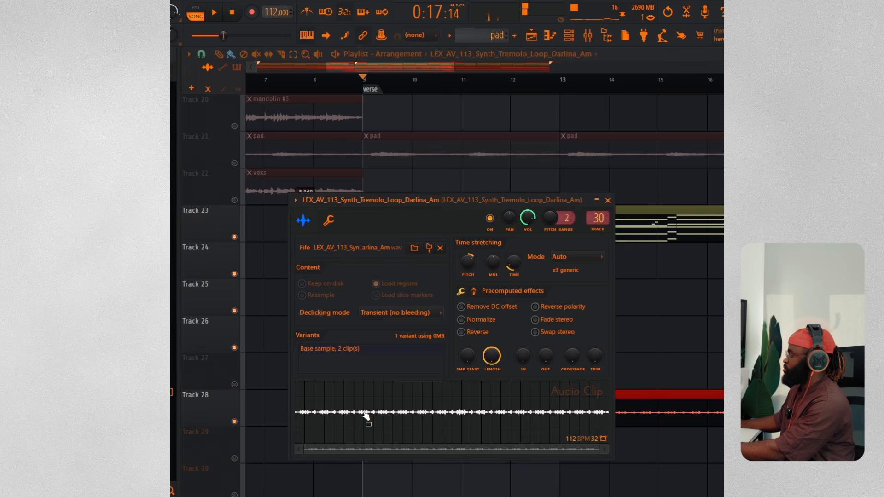
pyautogui.press('Escape')
pyautogui.press('space')
# Add the Track 11 (consolidated) percussion track to the solo
pyautogui.scroll(6, 474, 379)
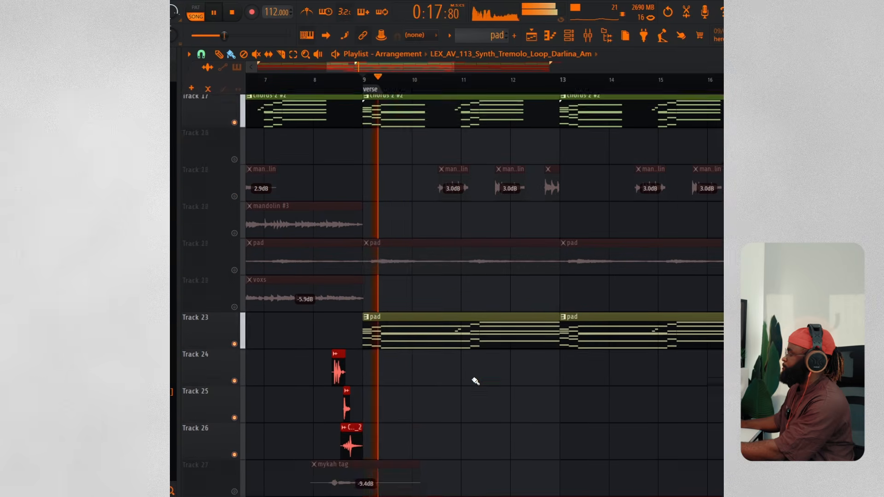
pyautogui.scroll(9, 472, 378)
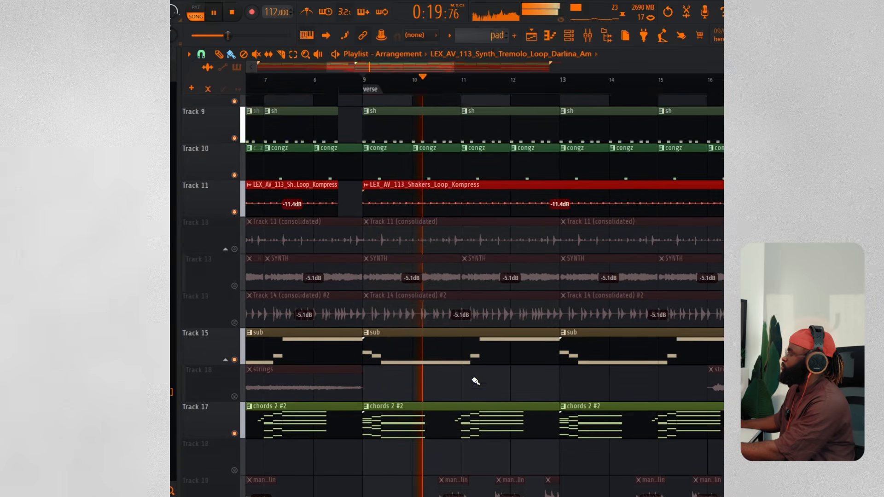
pyautogui.scroll(4, 472, 378)
pyautogui.scroll(-3, 353, 440)
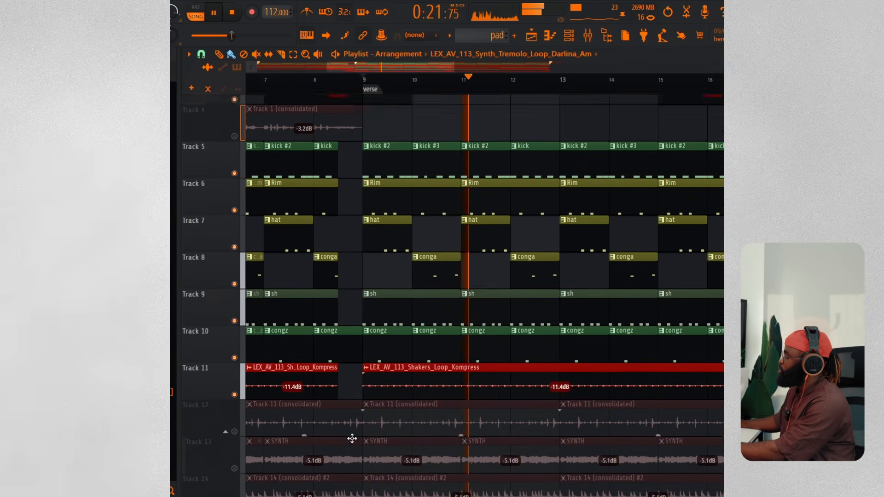
pyautogui.click(235, 422)
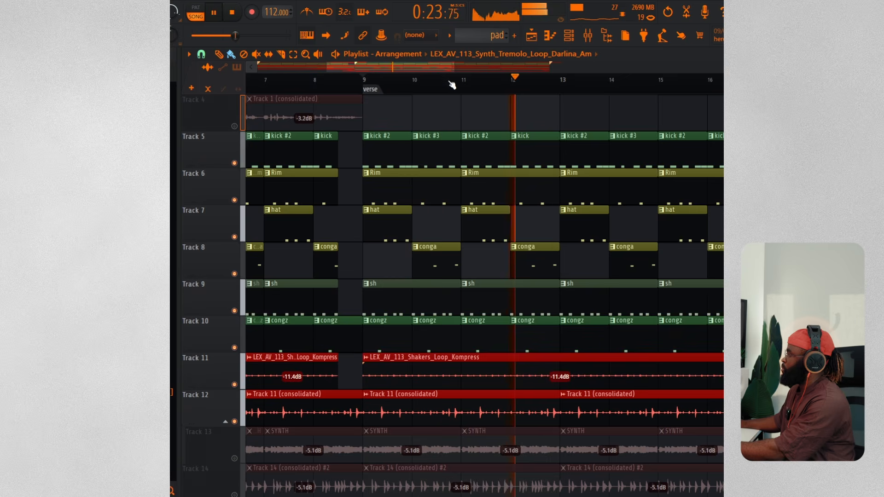
# Add the strings track to the solo while playing the arrangement
pyautogui.scroll(-5, 451, 84)
pyautogui.scroll(-1, 436, 286)
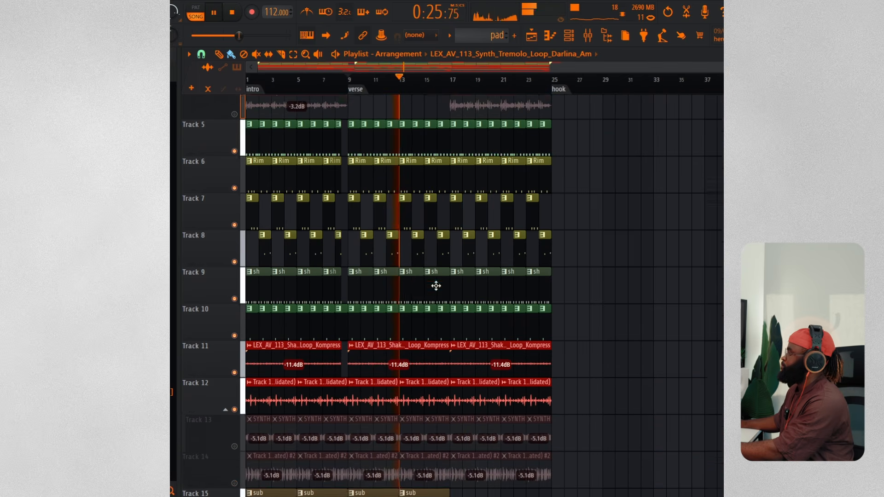
pyautogui.scroll(-6, 436, 286)
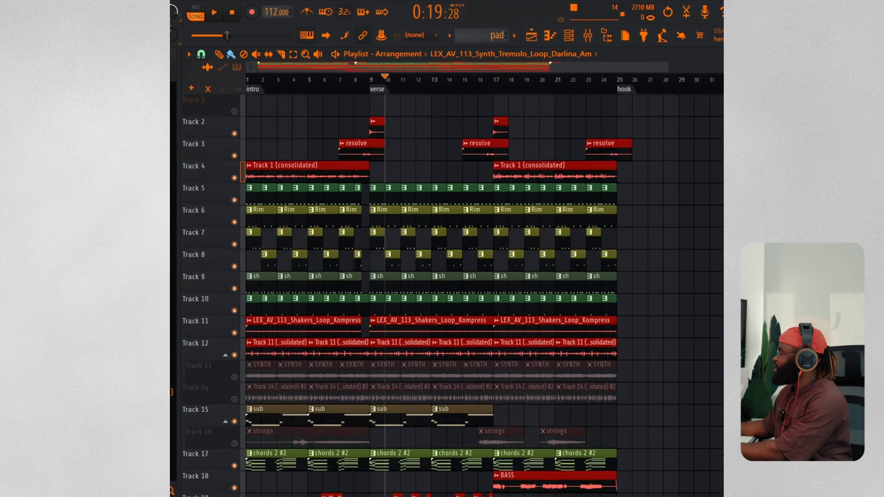
pyautogui.scroll(-2, 484, 295)
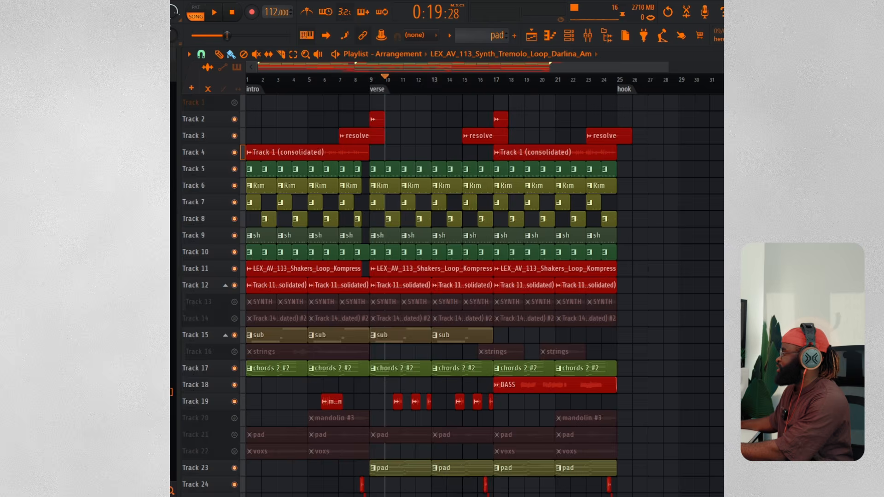
pyautogui.scroll(3, 436, 348)
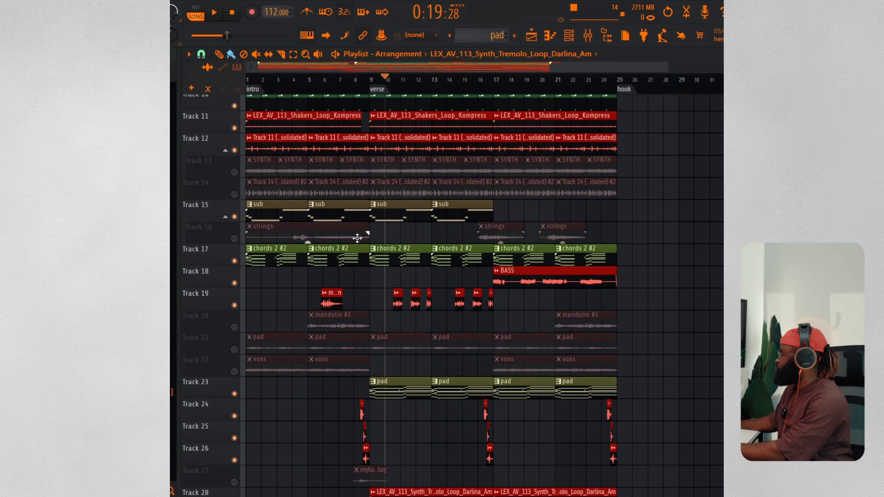
pyautogui.click(234, 239)
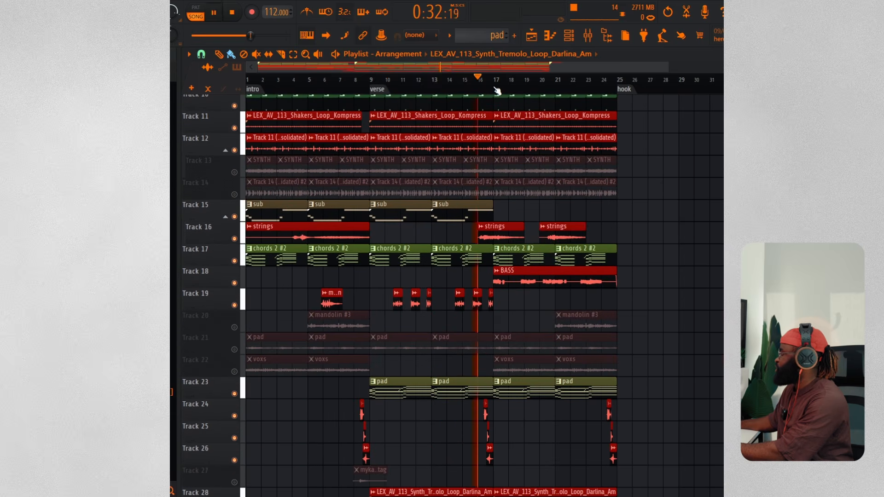
# Review the soloed tracks across the intro and verse while playing
pyautogui.scroll(5, 497, 91)
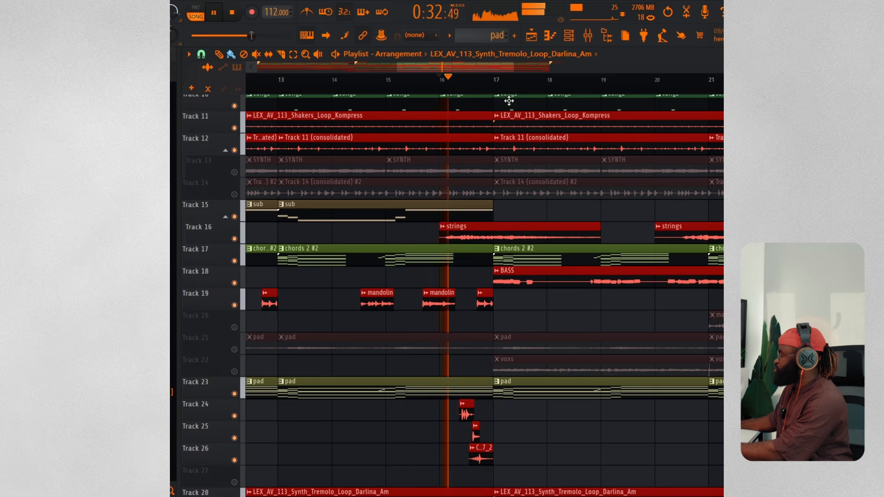
pyautogui.scroll(5, 508, 101)
pyautogui.scroll(-2, 540, 87)
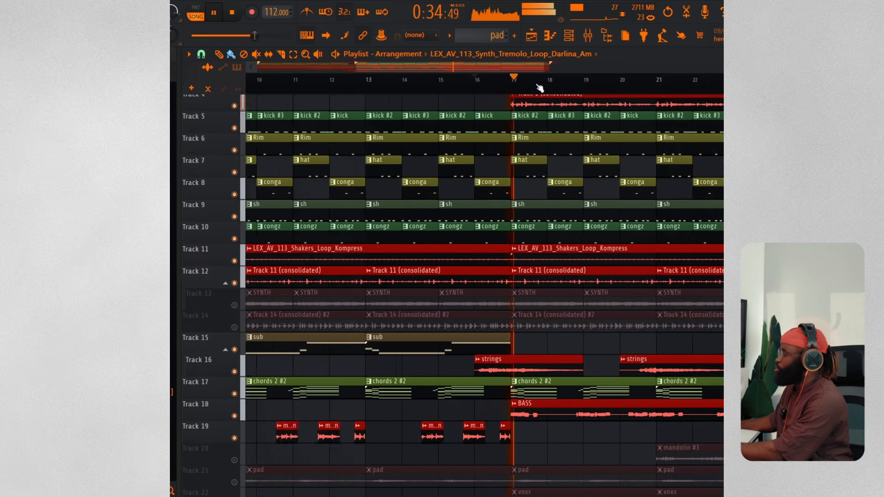
pyautogui.scroll(-5, 540, 88)
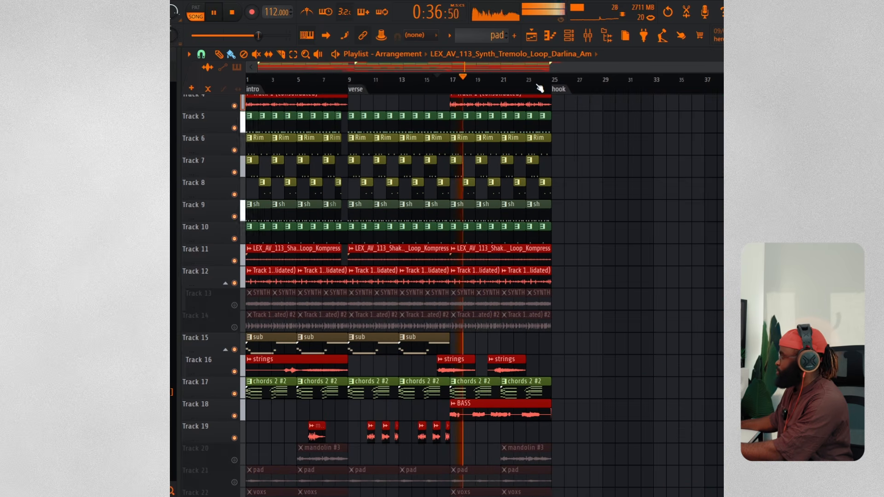
pyautogui.press('space')
pyautogui.scroll(-3, 238, 146)
# Unsolo all tracks and play the full arrangement from the start
pyautogui.rightClick(235, 146)
pyautogui.rightClick(235, 145)
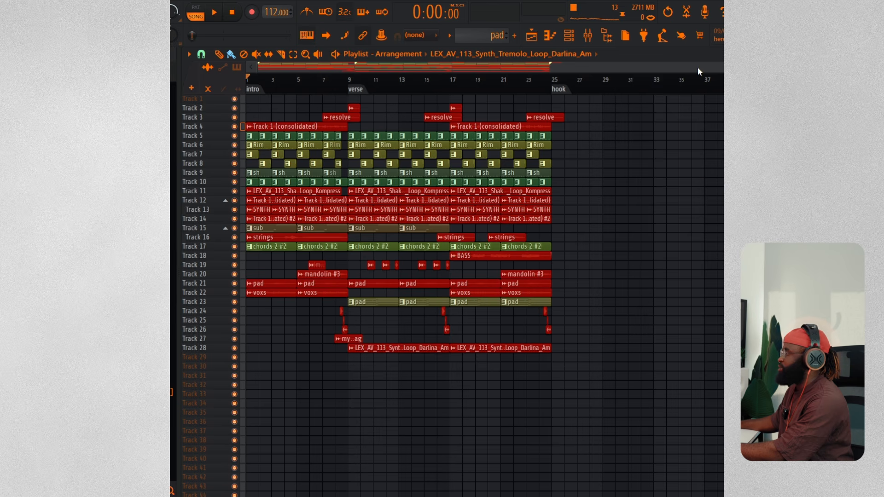
pyautogui.press('space')
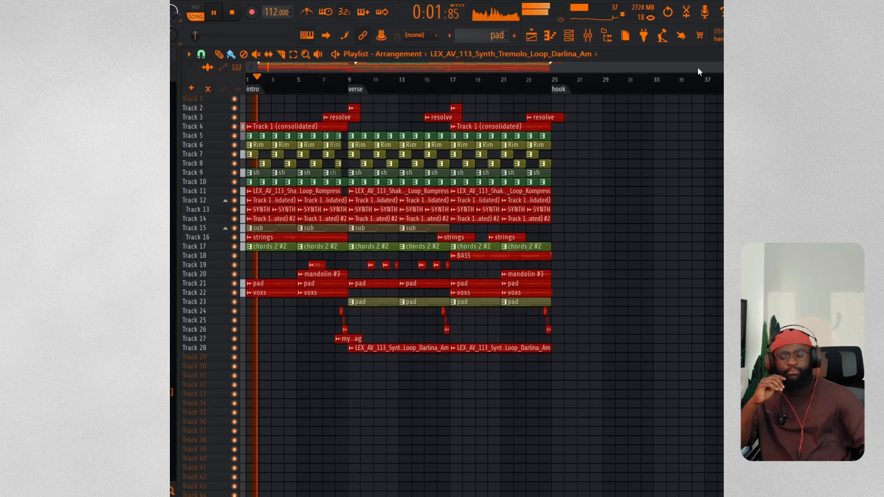